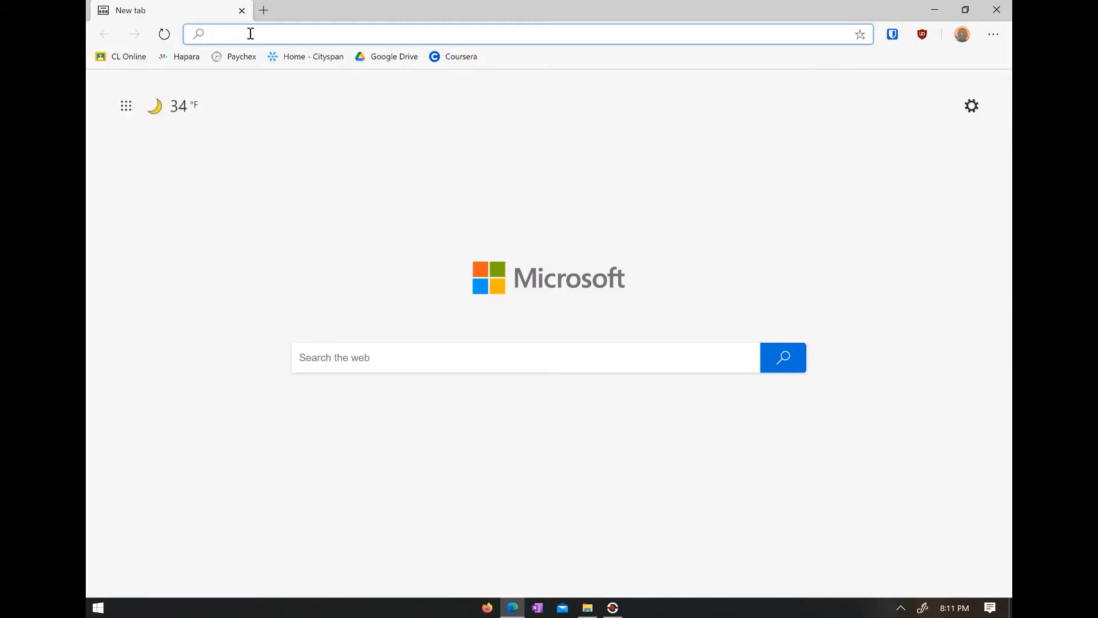
Search the web for "office deployment tool" and open Microsoft's official download page for it.
left_click(310, 364)
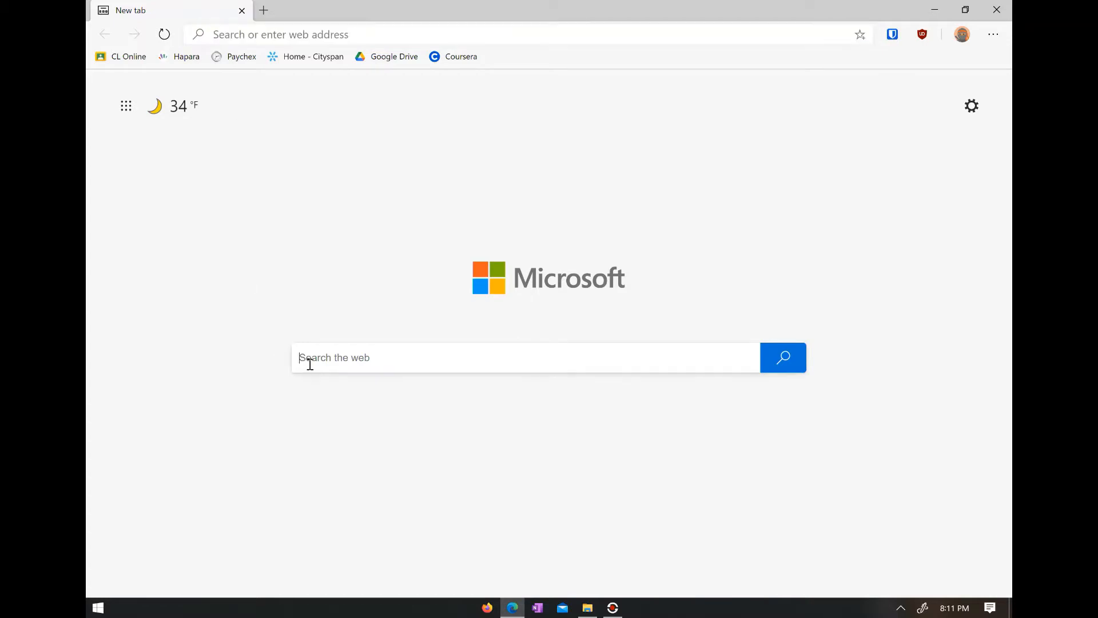
type("office")
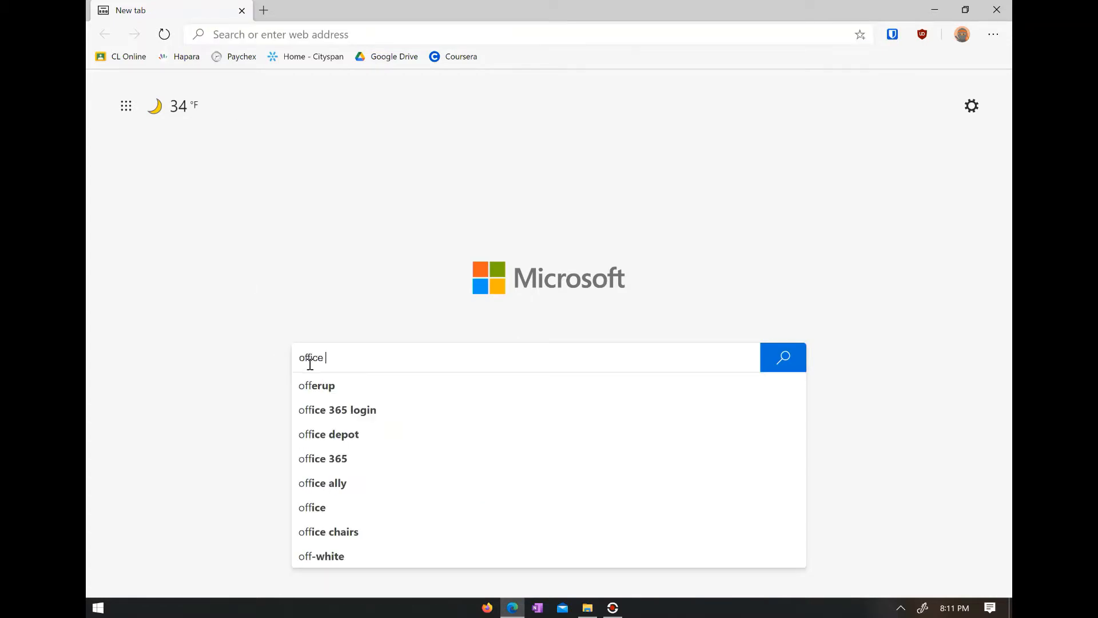
type(" deployment")
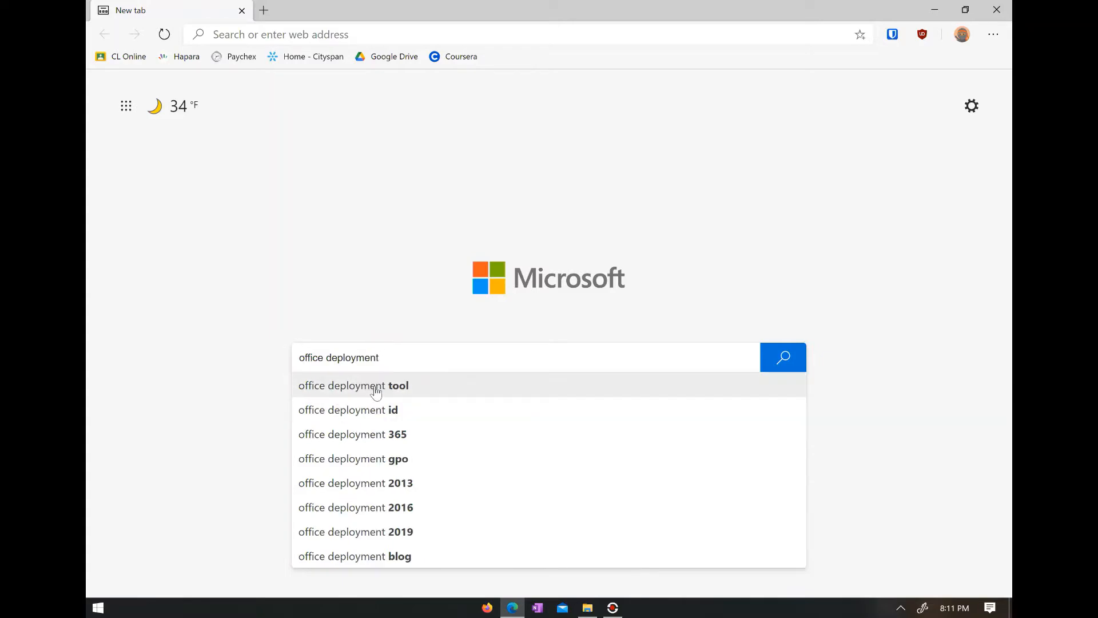
left_click(375, 386)
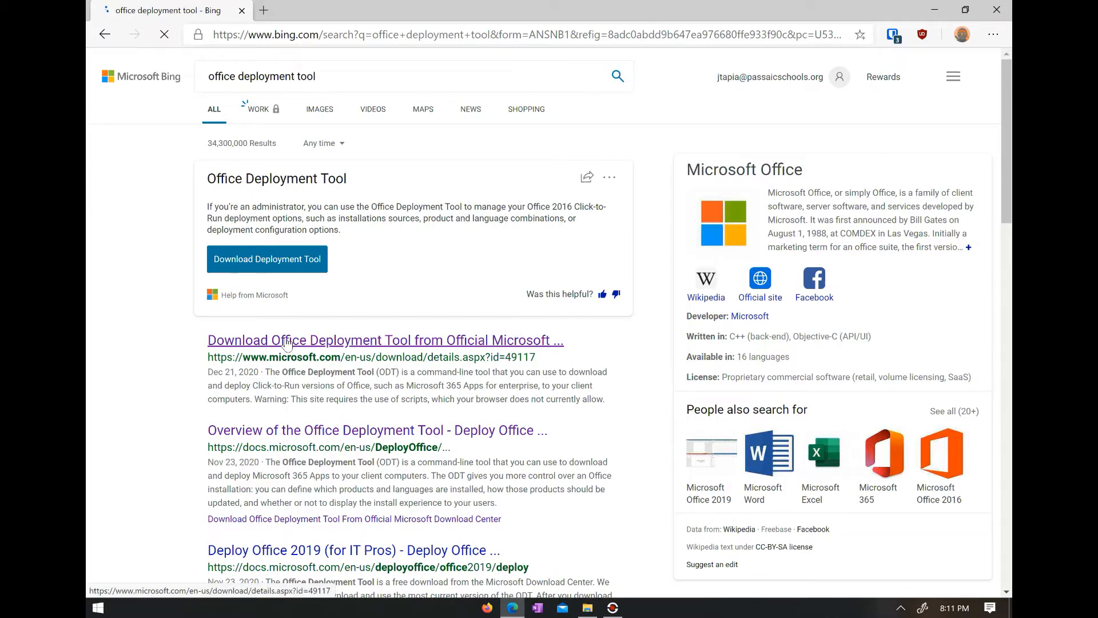
left_click(287, 342)
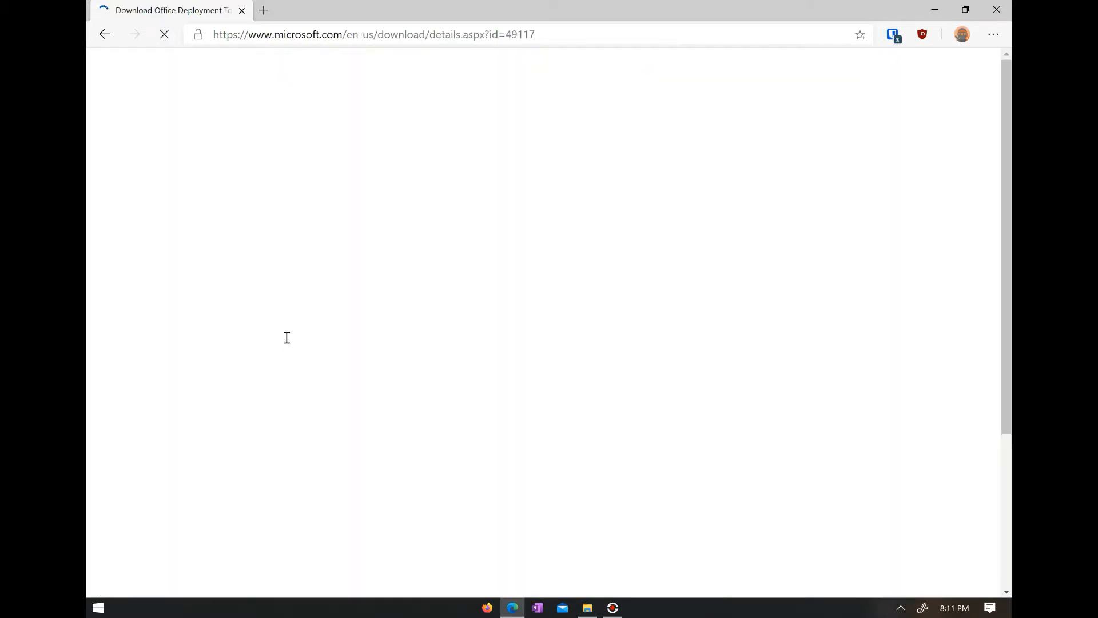
Download the English Office Deployment Tool and launch the downloaded installer.
scroll(285, 342, "down", 1)
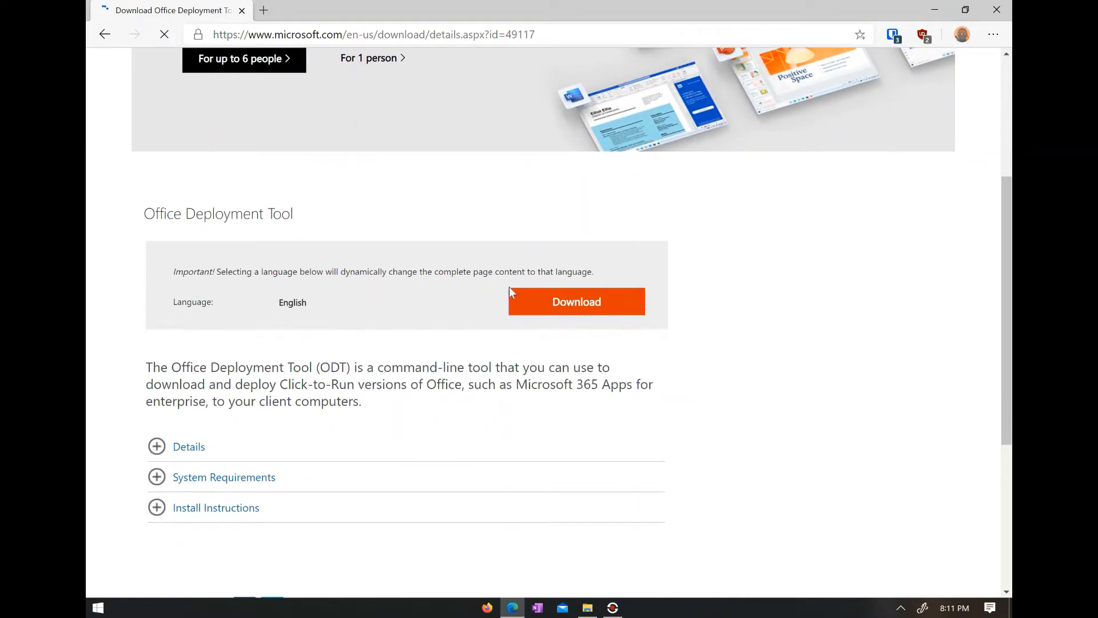
left_click(531, 299)
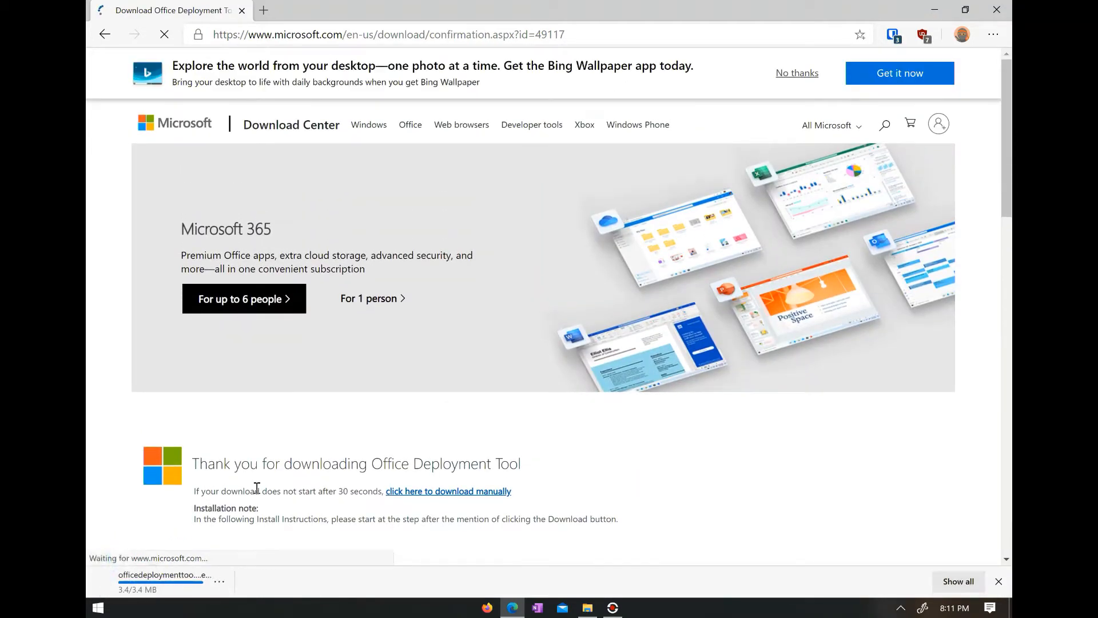
left_click(174, 577)
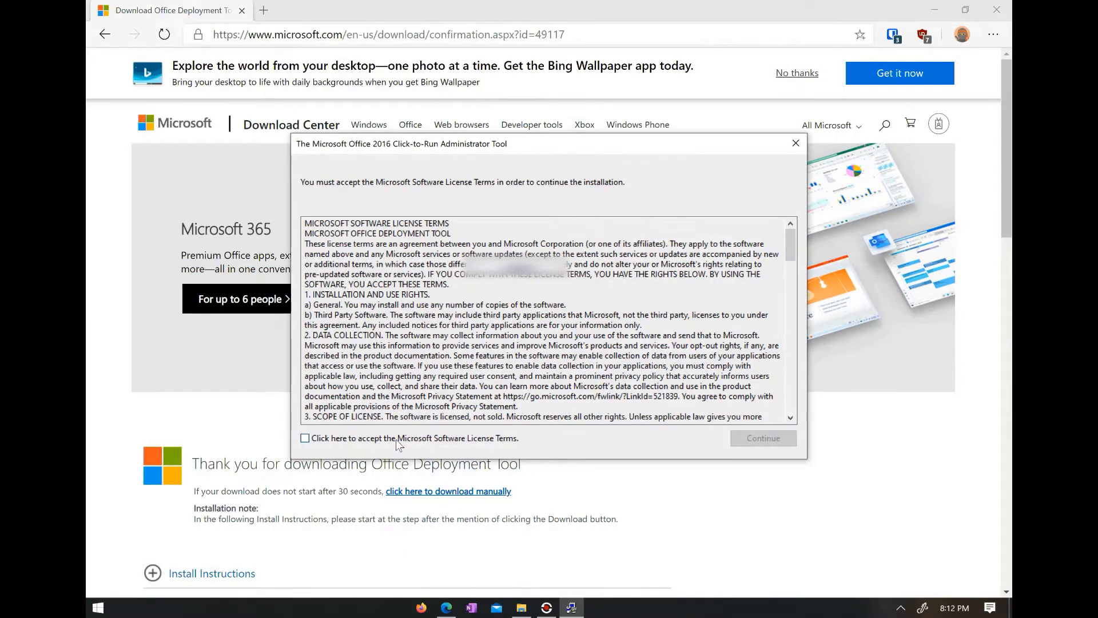
Accept the Microsoft Software License Terms and extract the files, creating a new desktop folder named OFFICE2 for them.
left_click(435, 439)
left_click(759, 439)
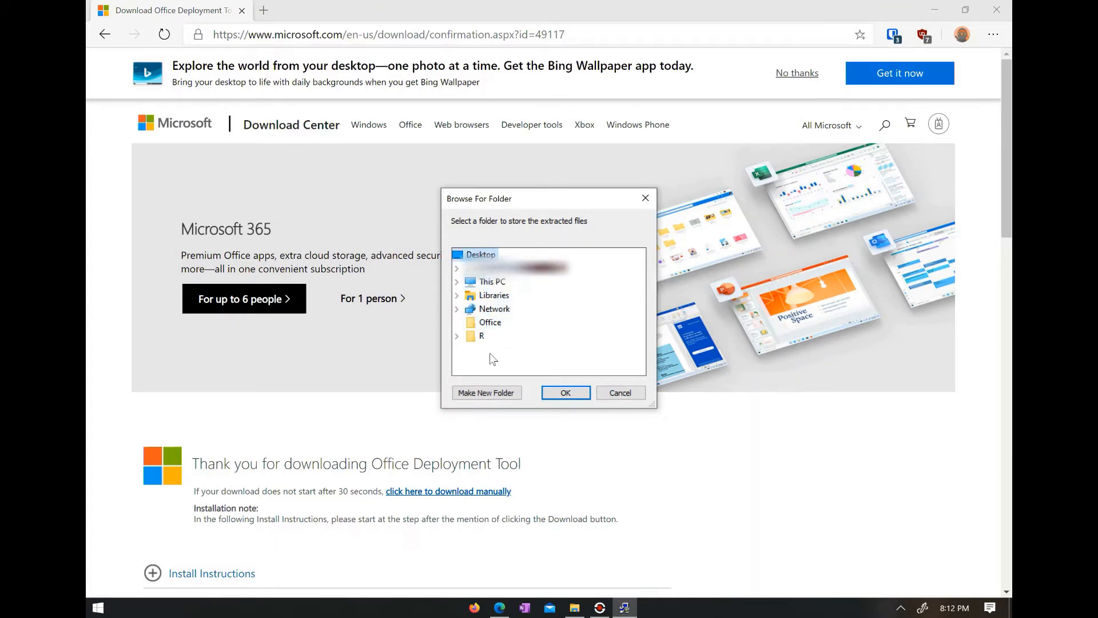
left_click(486, 393)
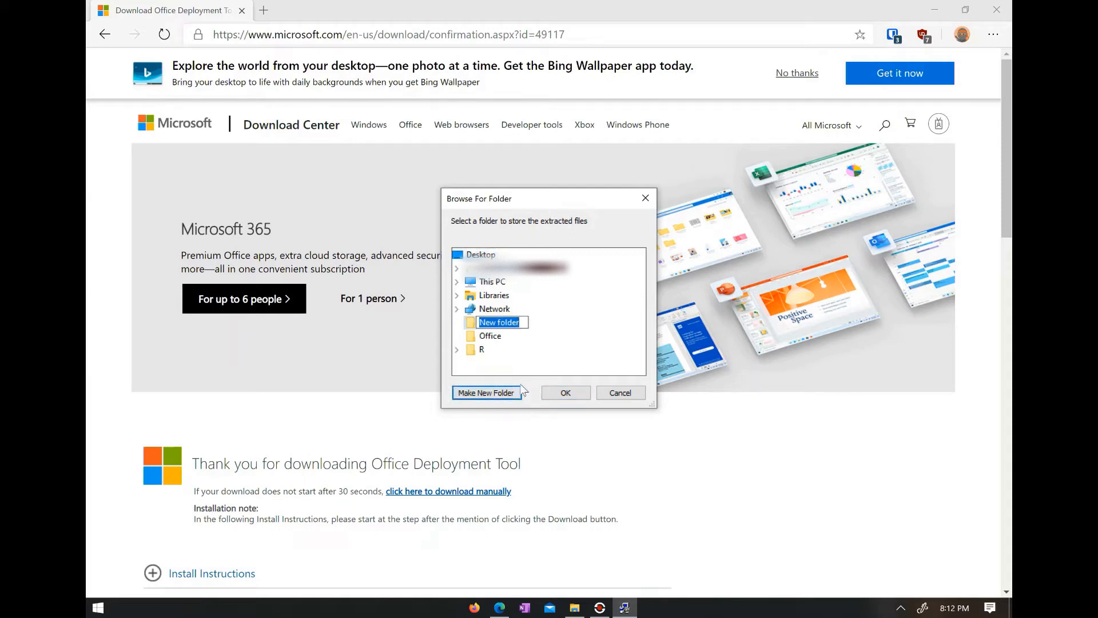
type("OF")
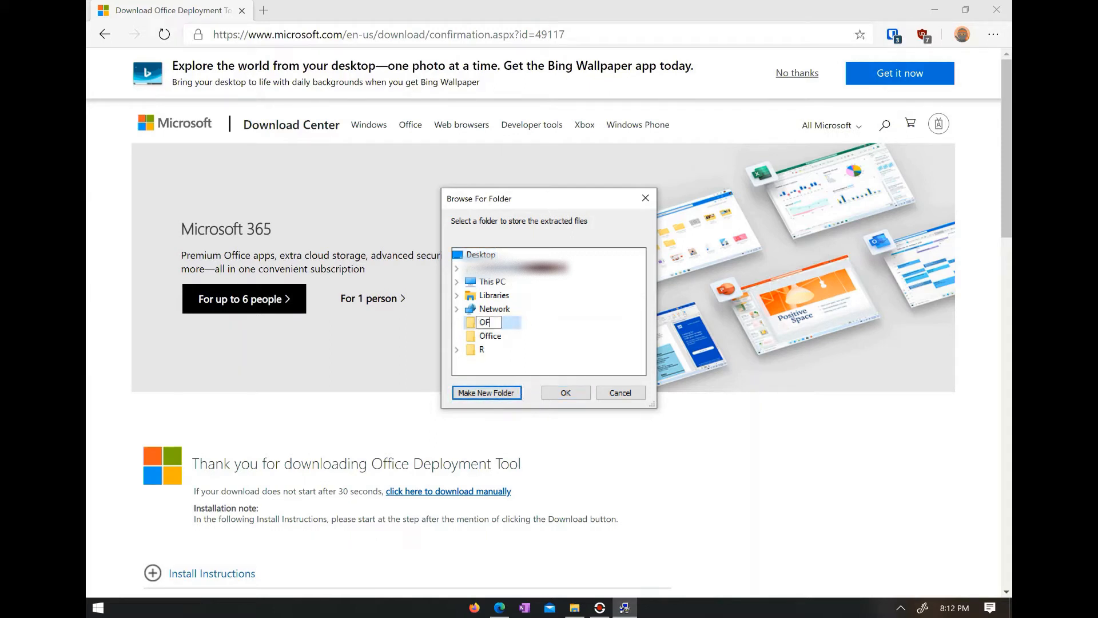
type("FICE")
type("@")
left_click(564, 392)
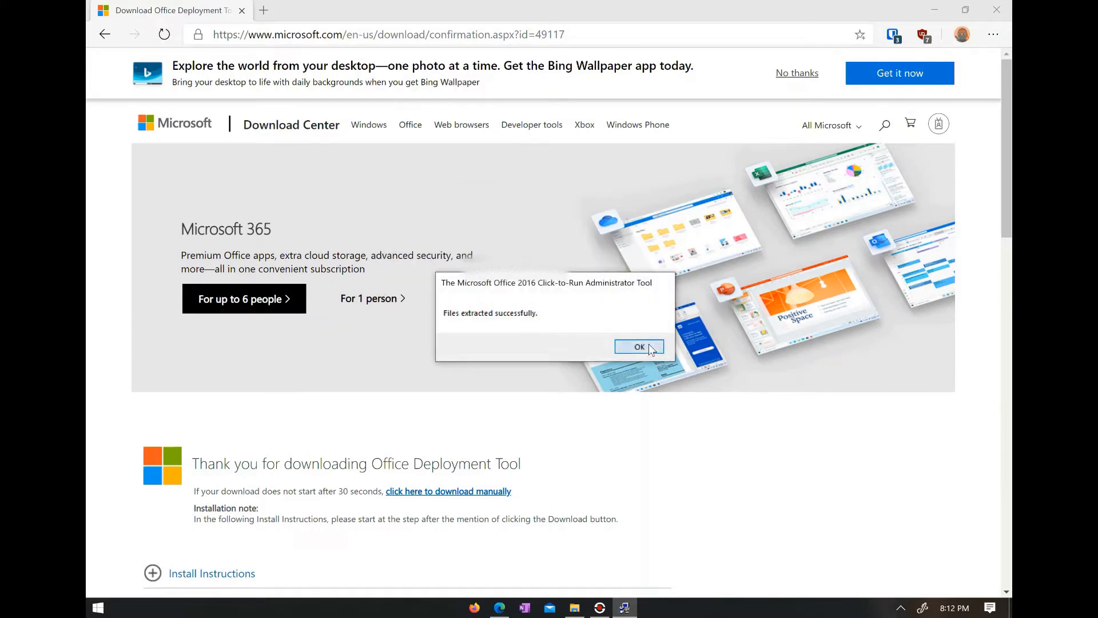
left_click(639, 347)
Check the contents of the OFFICE2 folder on the desktop, then close it.
left_click(941, 8)
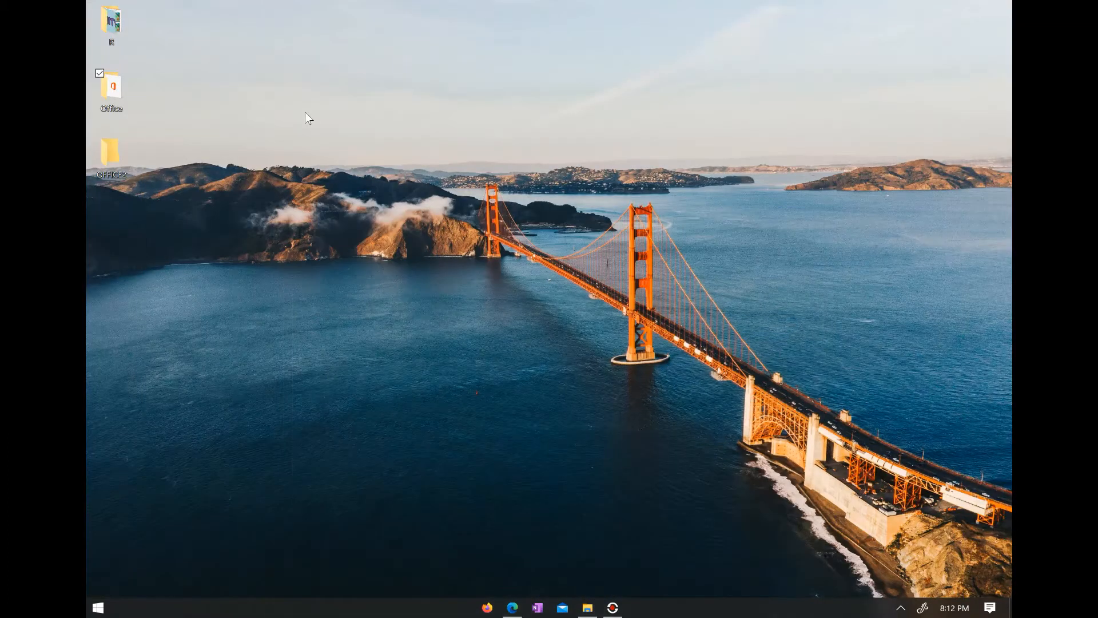
double_click(111, 150)
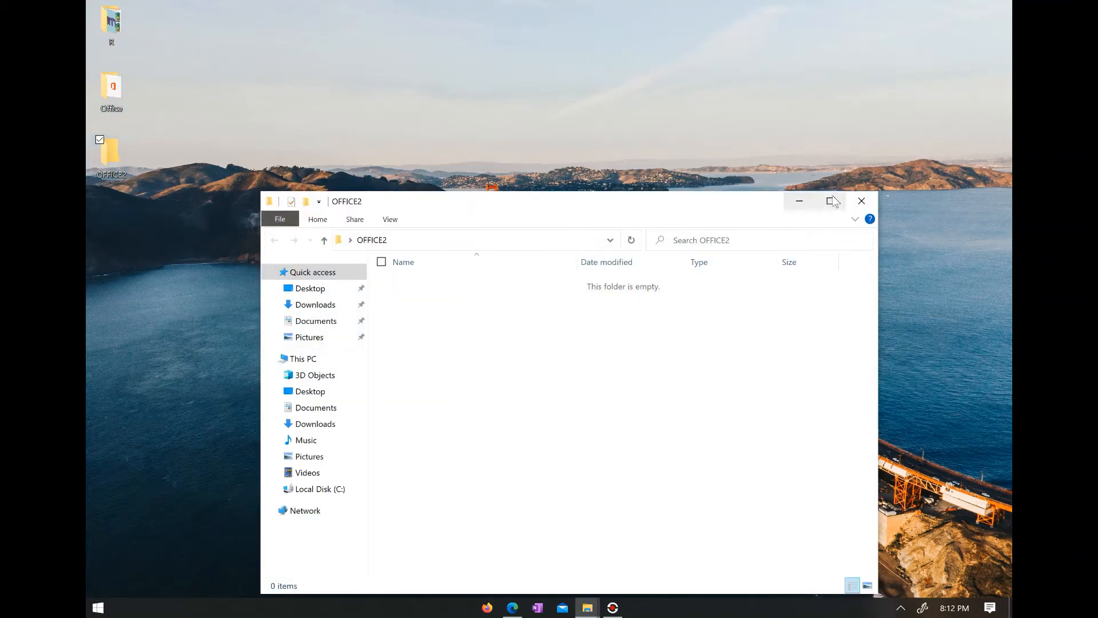
left_click(861, 201)
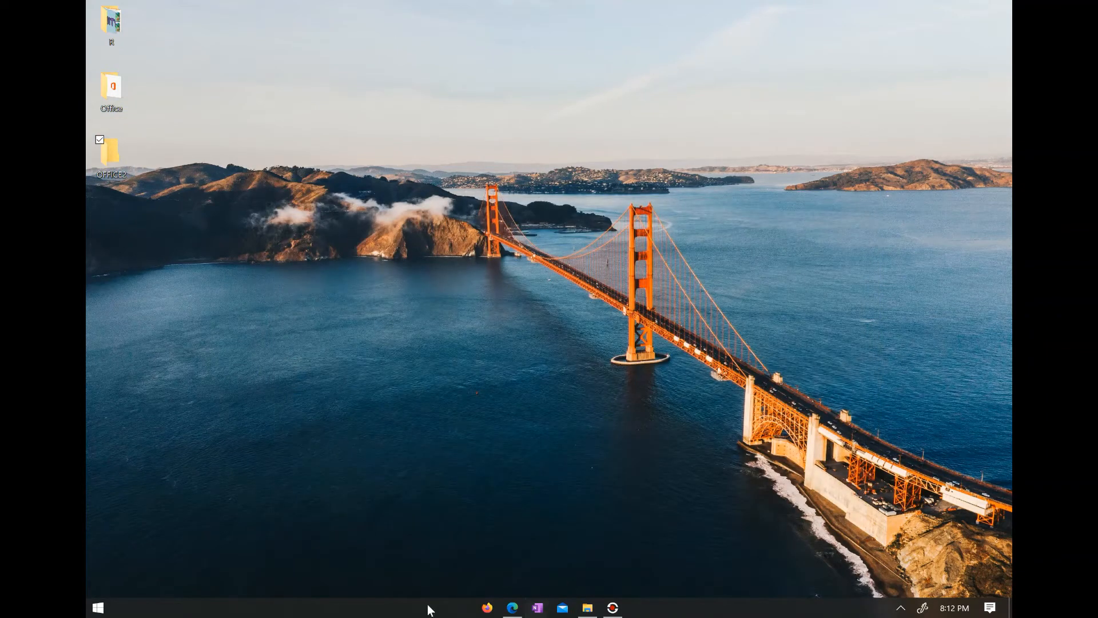
left_click(86, 616)
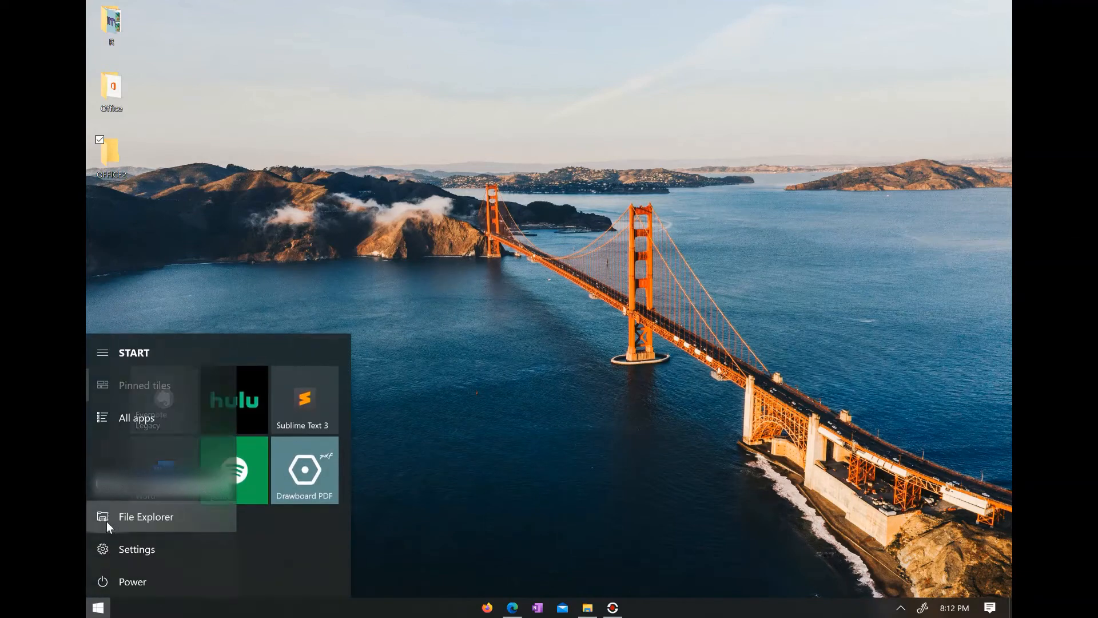
left_click(106, 520)
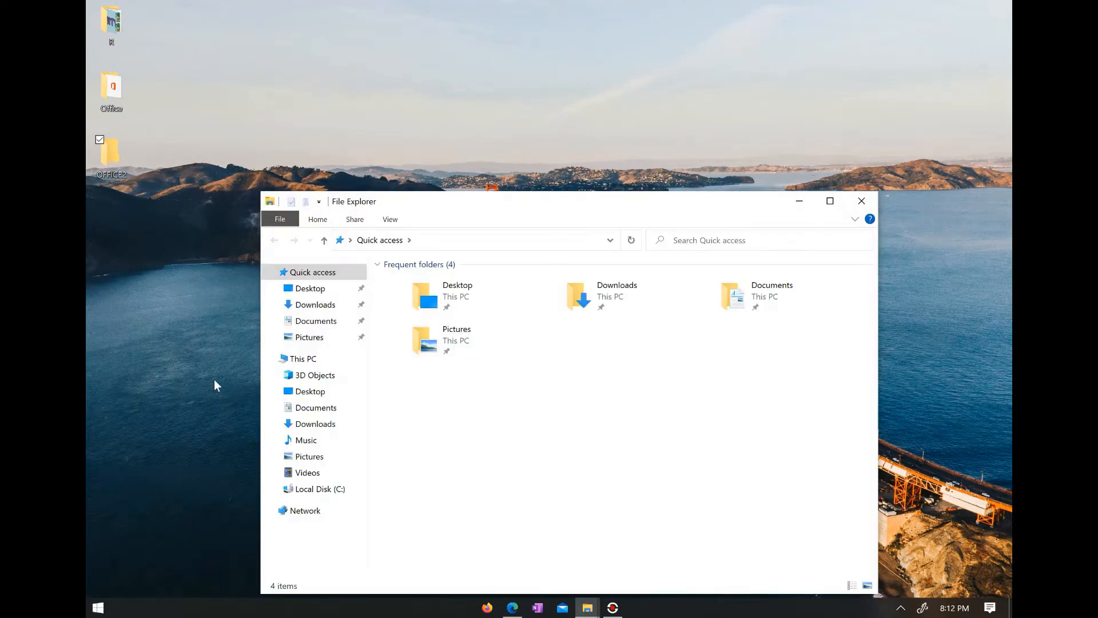
left_click(313, 307)
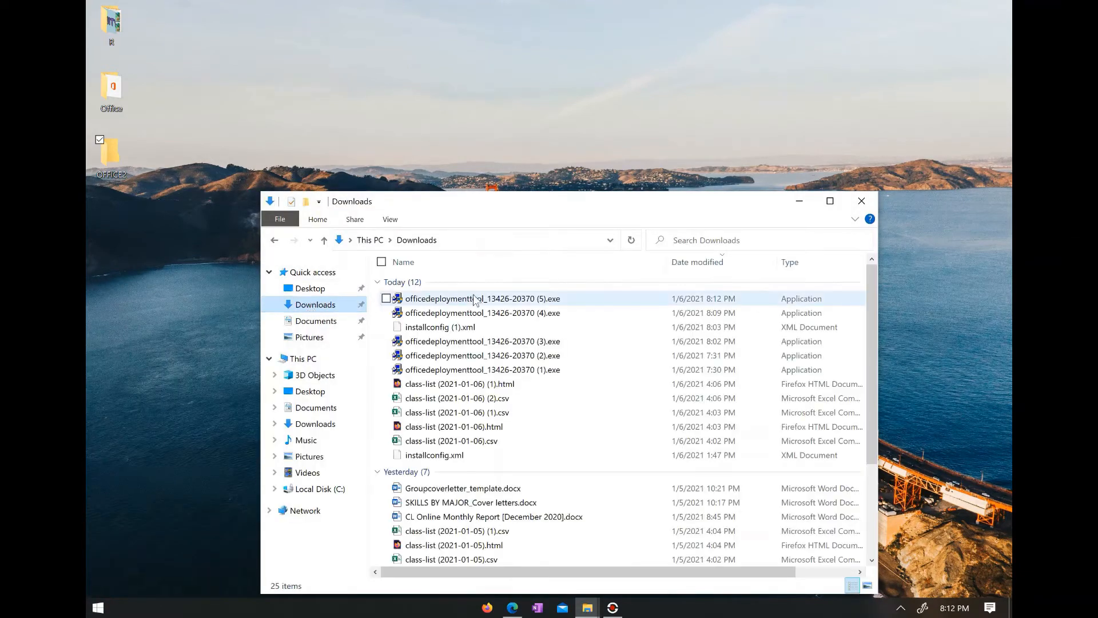
left_click(474, 298)
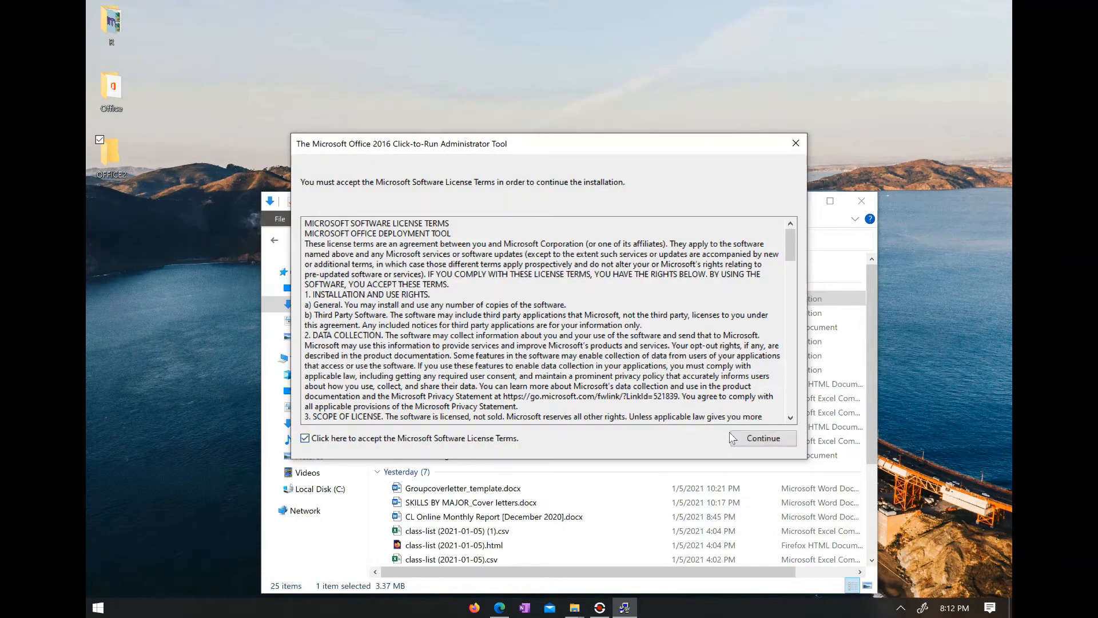
left_click(763, 438)
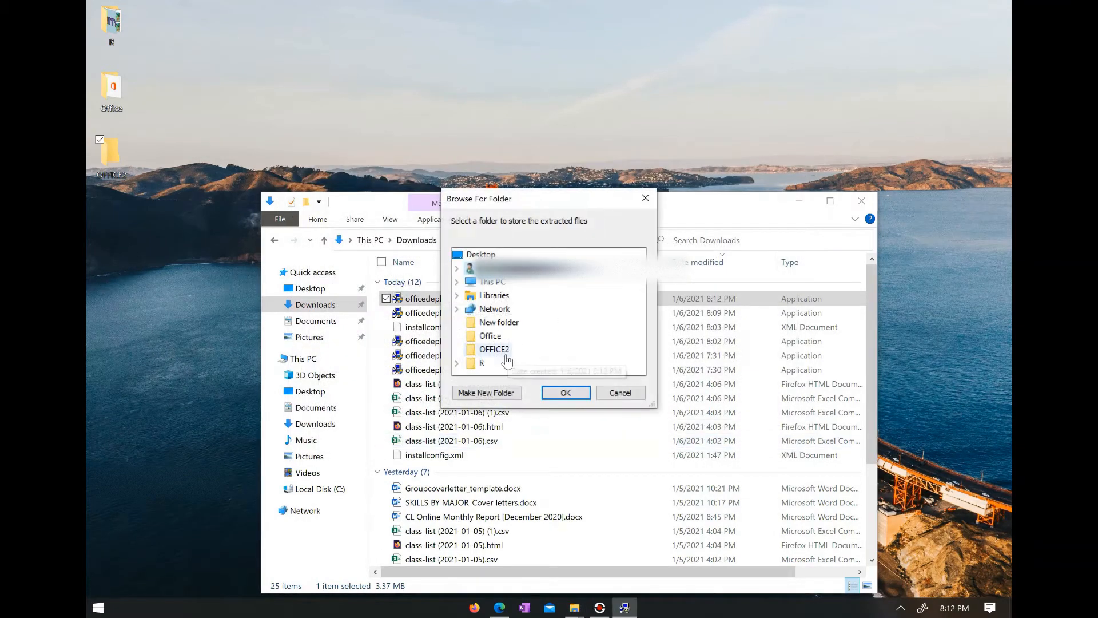
Extract the deployment tool's files into the existing OFFICE2 folder on the desktop.
left_click(495, 350)
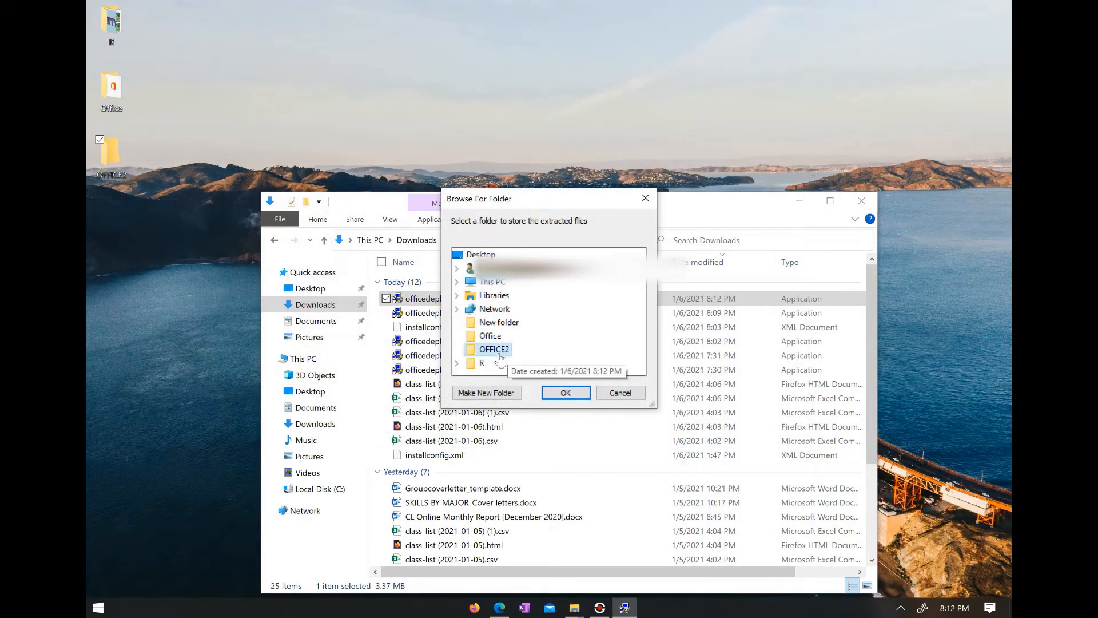
left_click(565, 394)
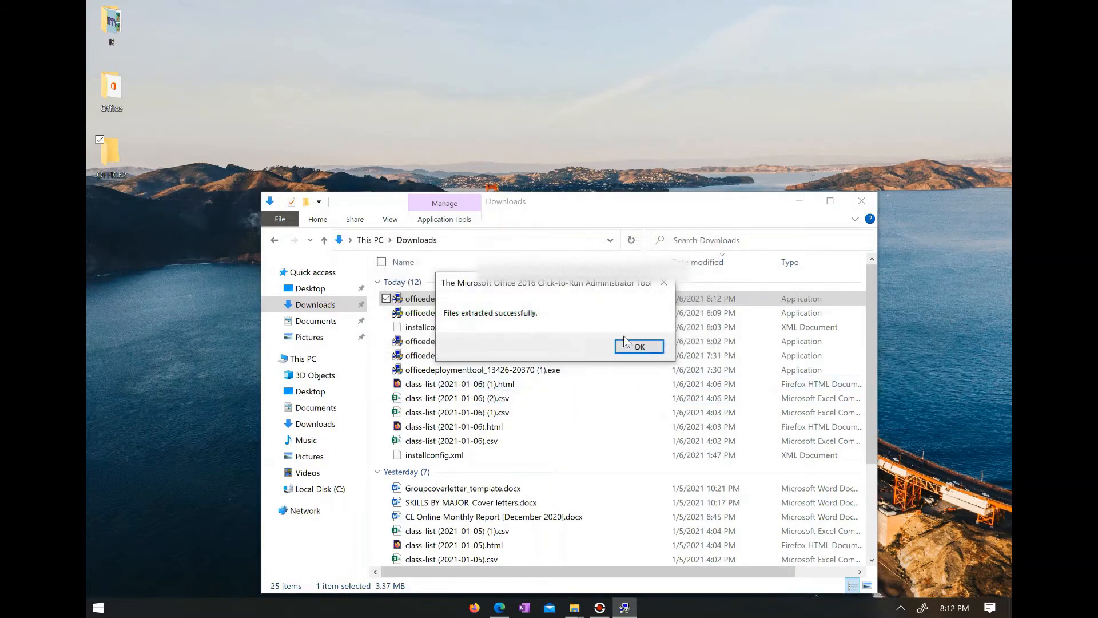
left_click(634, 345)
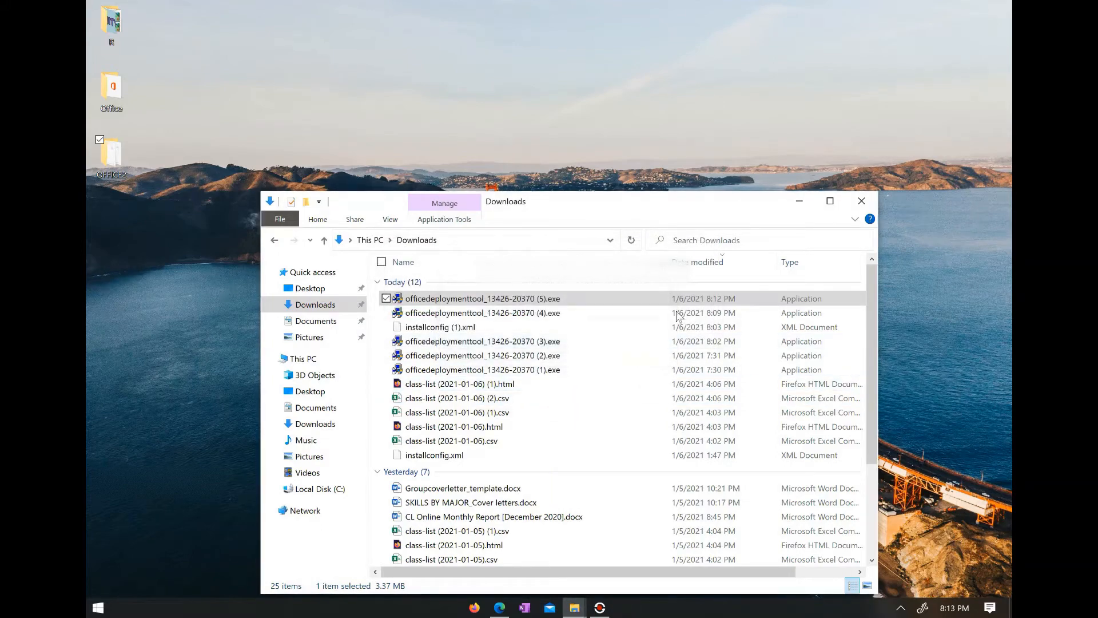
Delete the three configuration XML files from the OFFICE2 desktop folder, keeping only setup.exe.
left_click(862, 201)
double_click(112, 154)
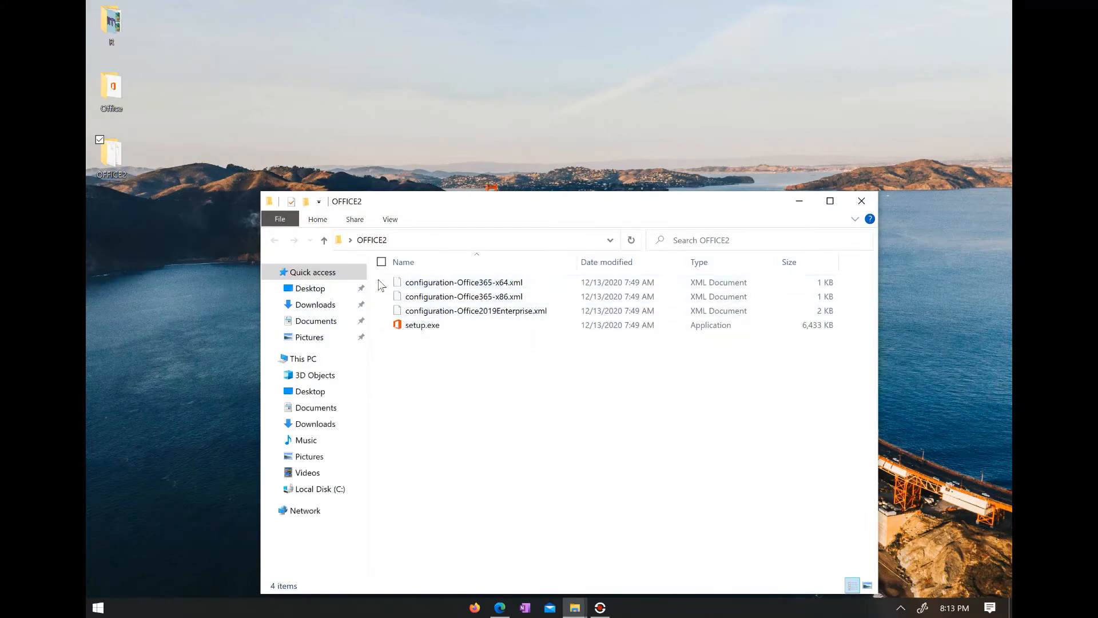
left_click_drag(391, 286, 425, 313)
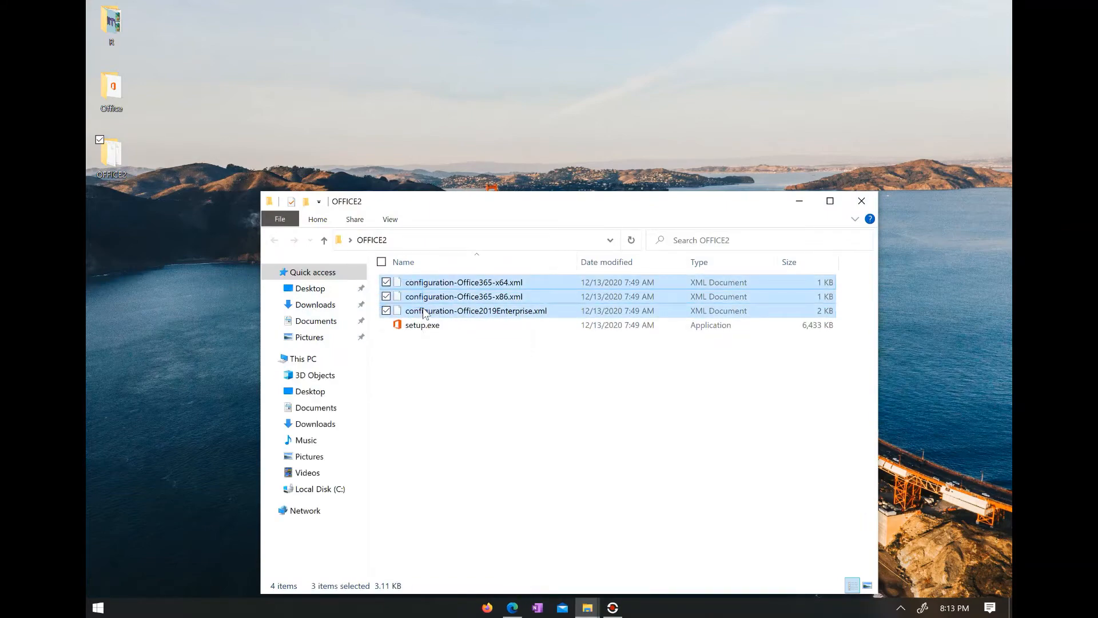
key("Delete")
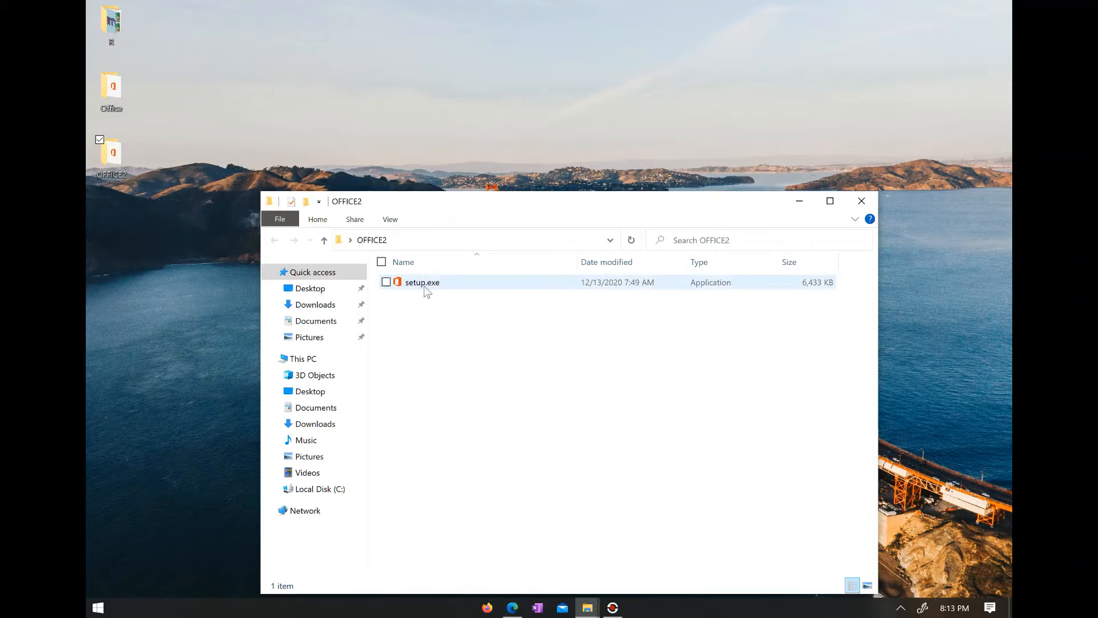
left_click(863, 202)
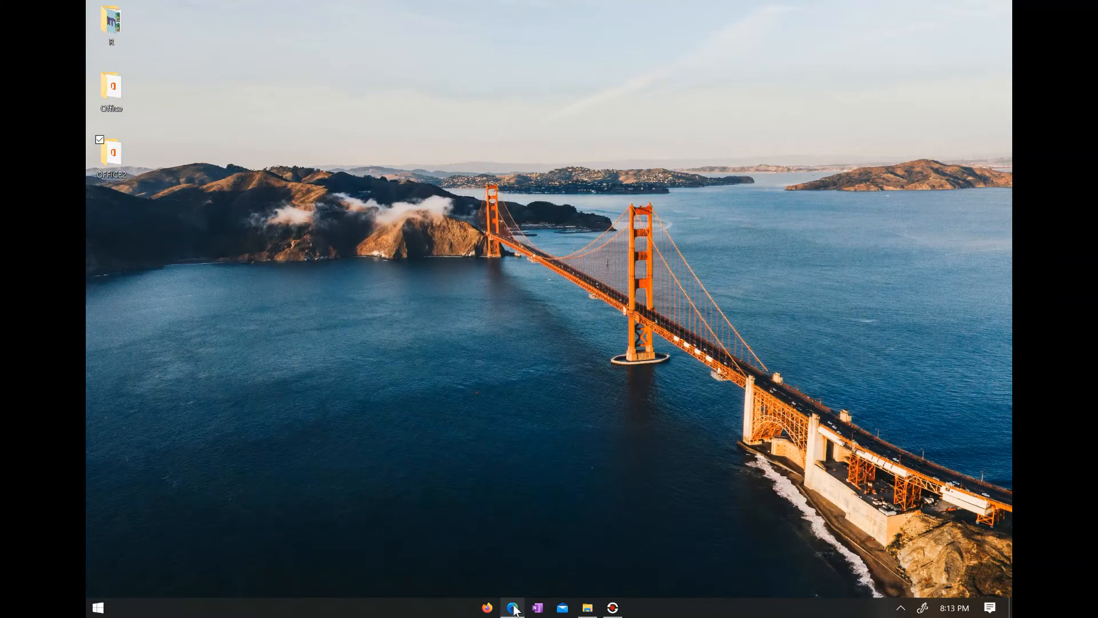
Switch to Microsoft Edge and open the Apps Admin Center at config.office.com.
left_click(513, 608)
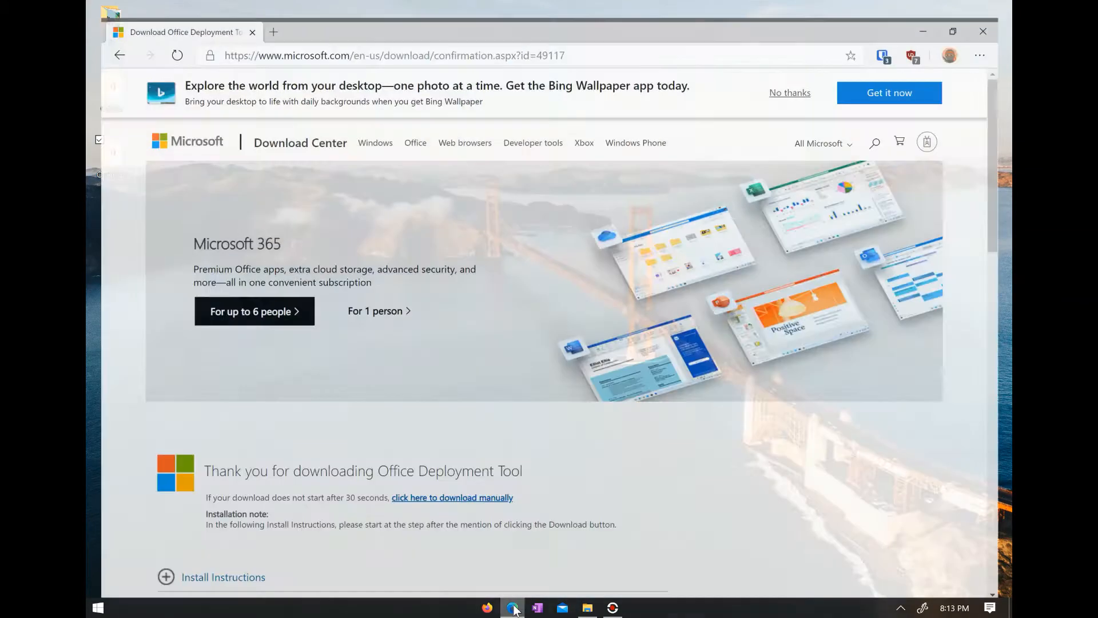
left_click(338, 33)
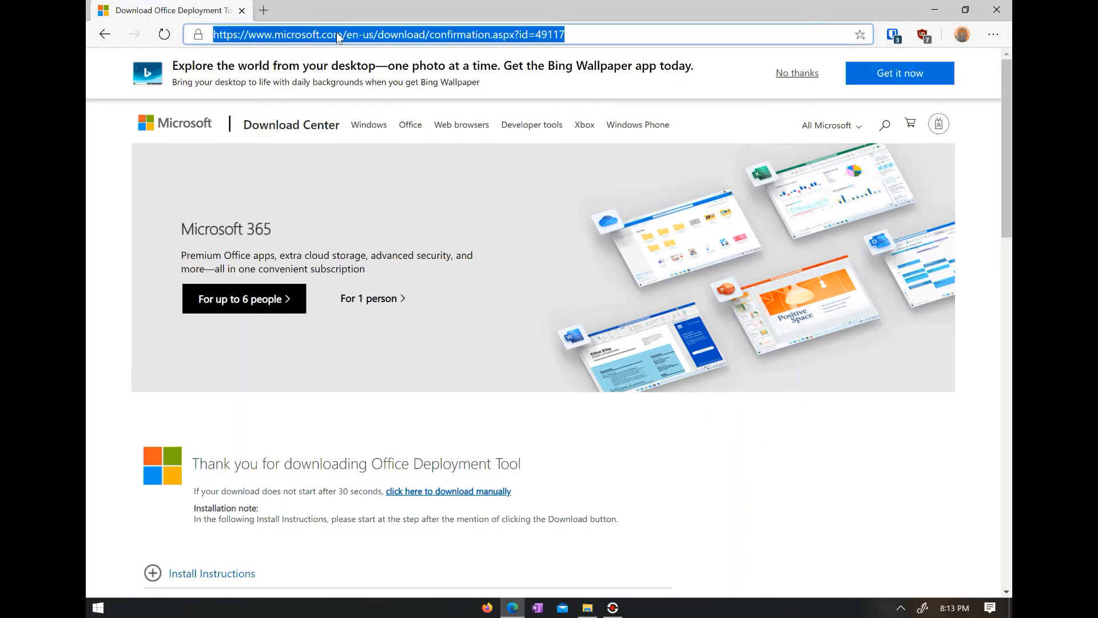
type("con")
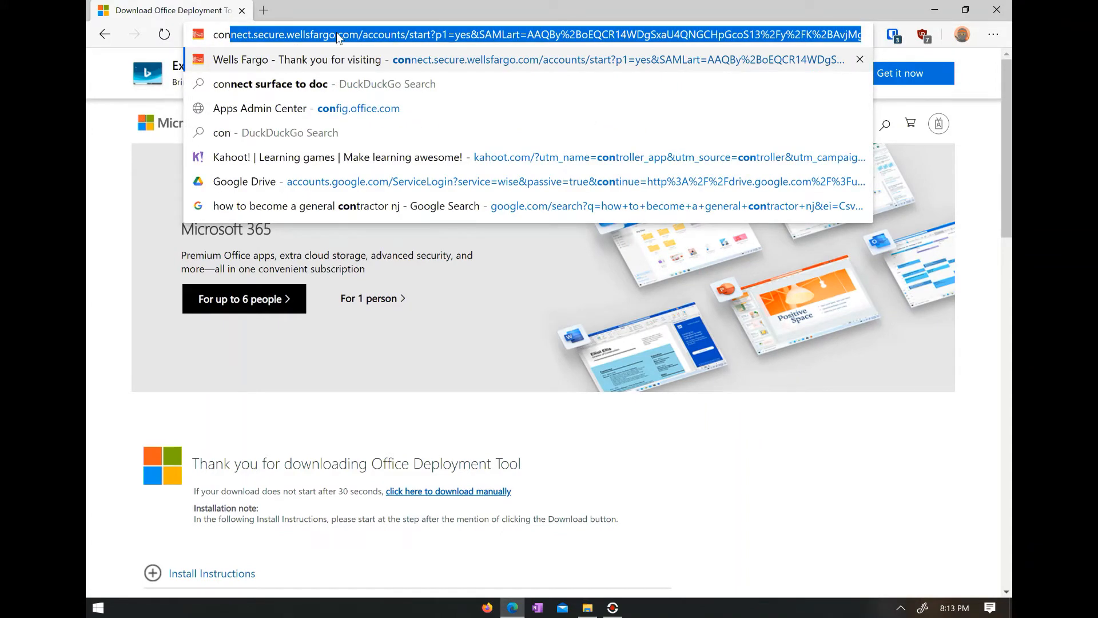
type("fi")
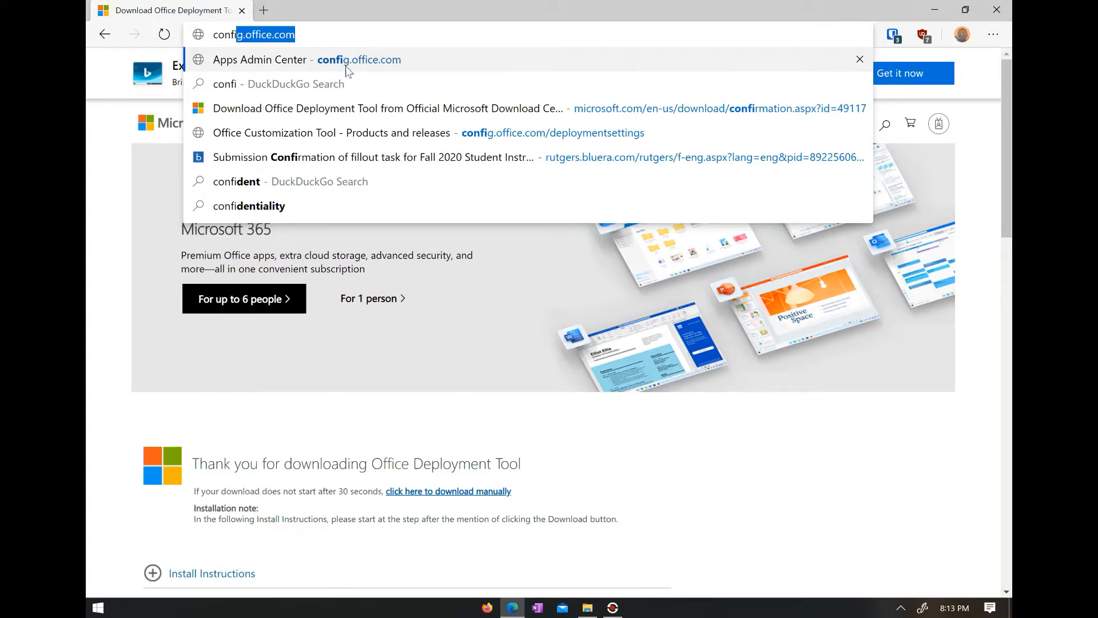
left_click(368, 64)
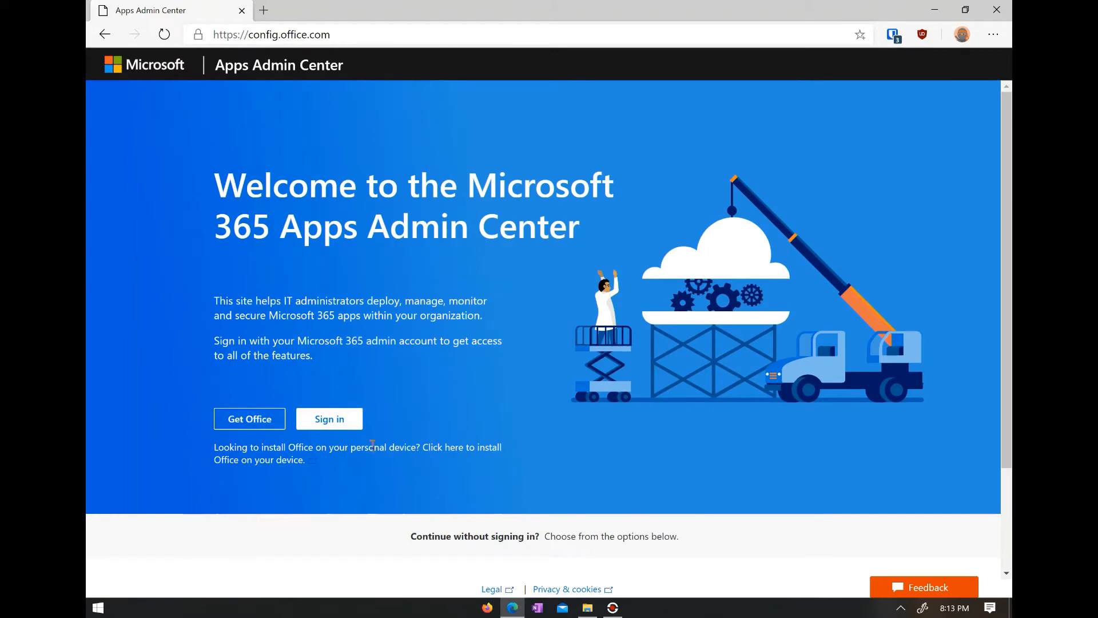
Create a new Office deployment configuration without signing in and bring up its architecture and product settings.
scroll(372, 445, "down", 2)
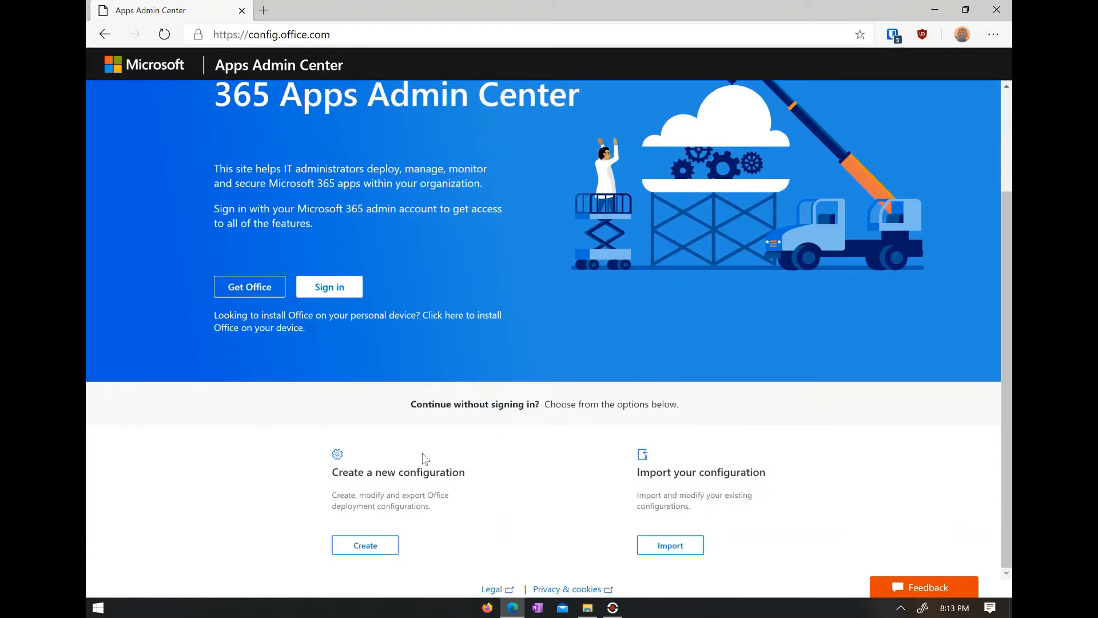
left_click(361, 548)
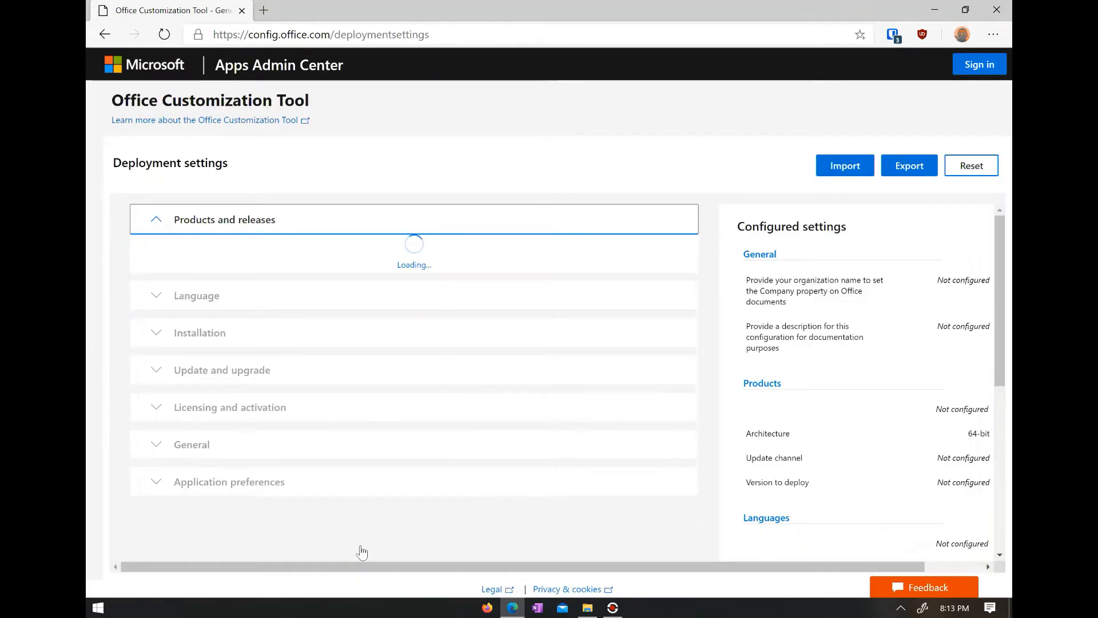
scroll(345, 366, "down", 3)
scroll(350, 366, "up", 2)
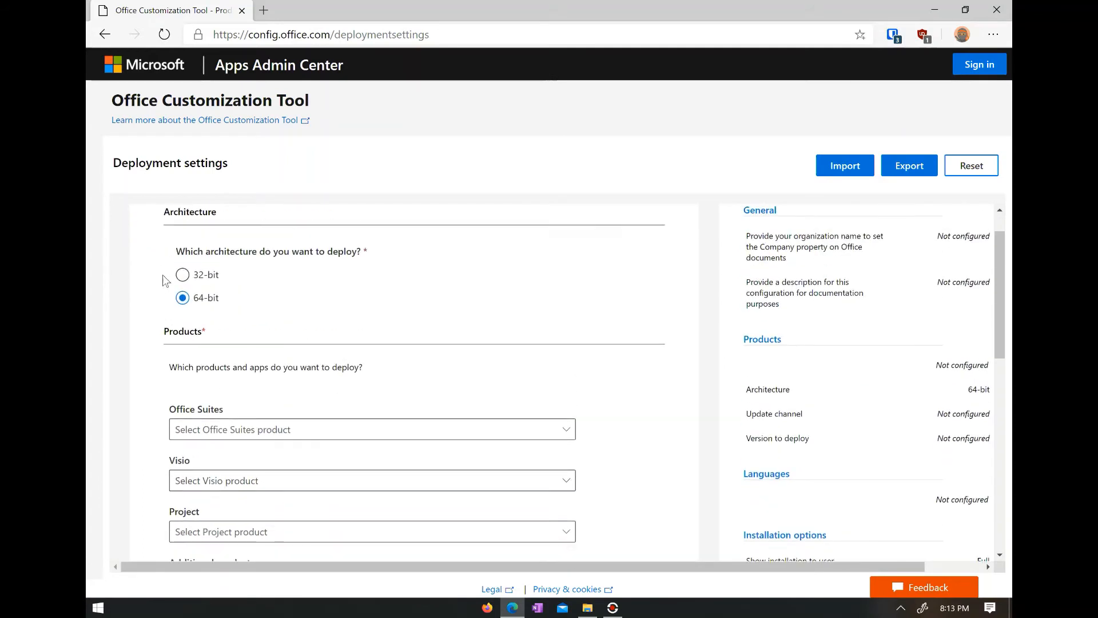
Choose Microsoft 365 Apps for enterprise as the Office suite to deploy.
scroll(229, 309, "down", 2)
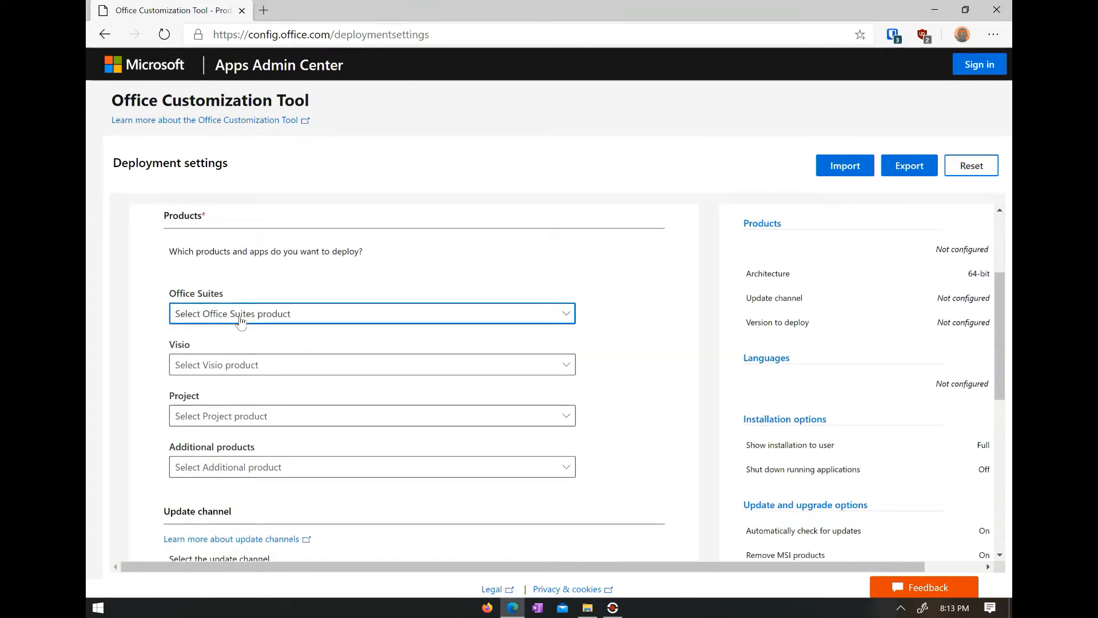
left_click(240, 320)
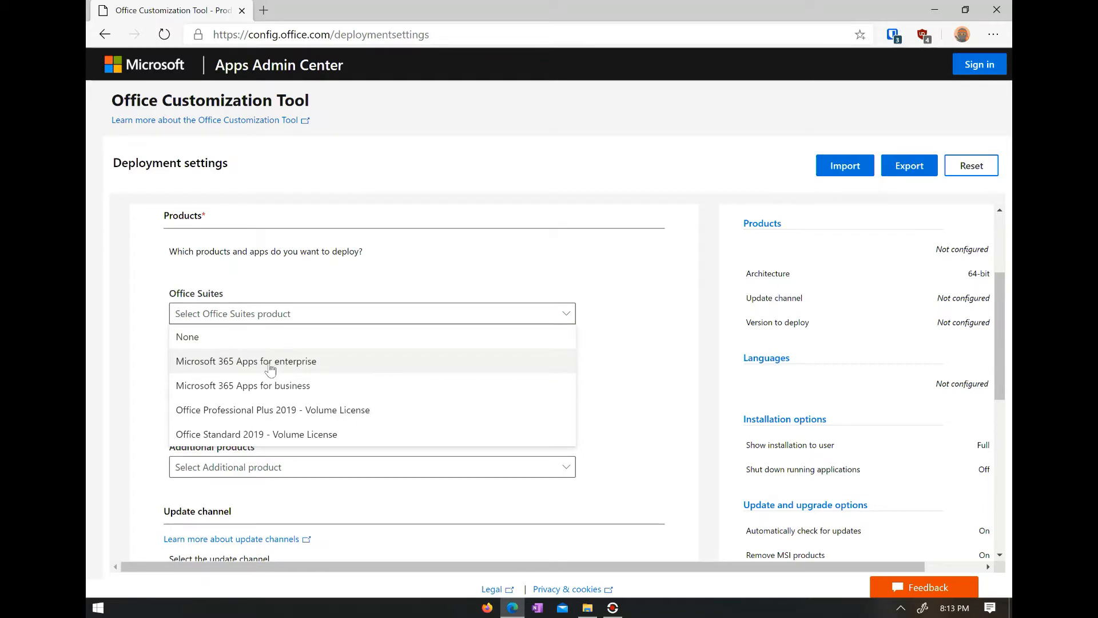
left_click(270, 369)
Exclude Access, OneDrive Desktop, Outlook, Publisher, Skype for Business and Teams from the apps being deployed.
scroll(269, 315, "down", 2)
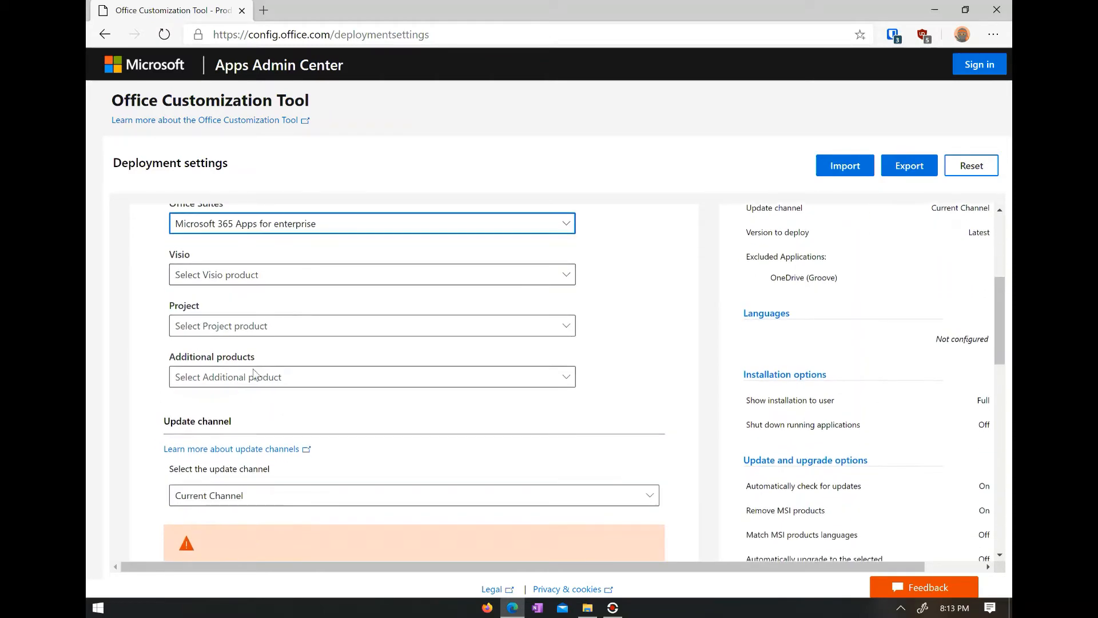
scroll(254, 373, "down", 5)
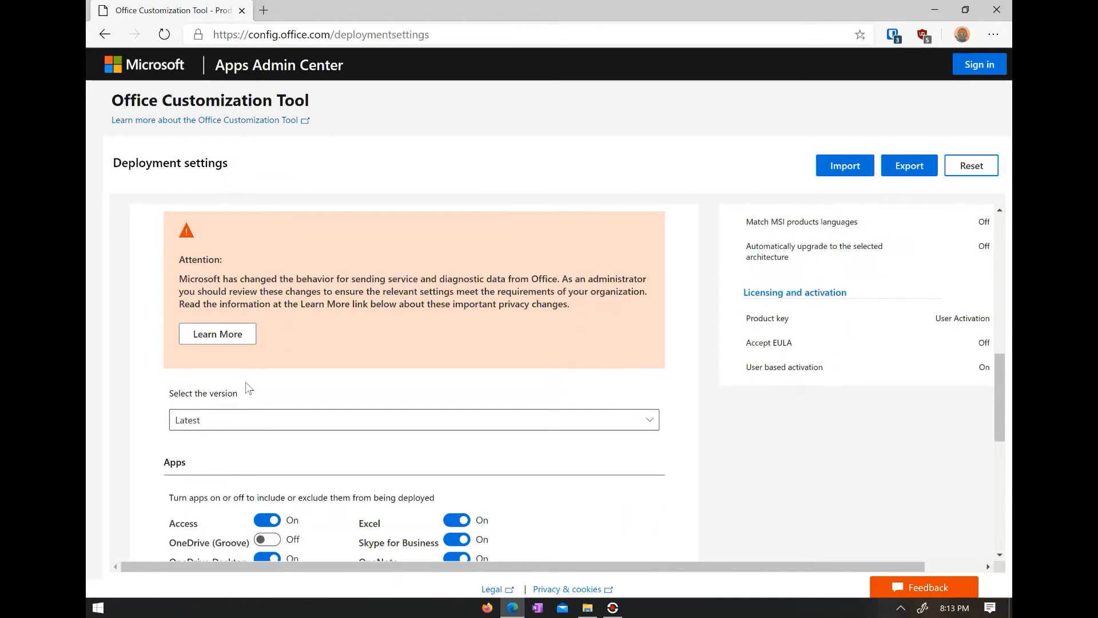
scroll(247, 383, "down", 2)
scroll(257, 434, "down", 3)
scroll(265, 400, "up", 1)
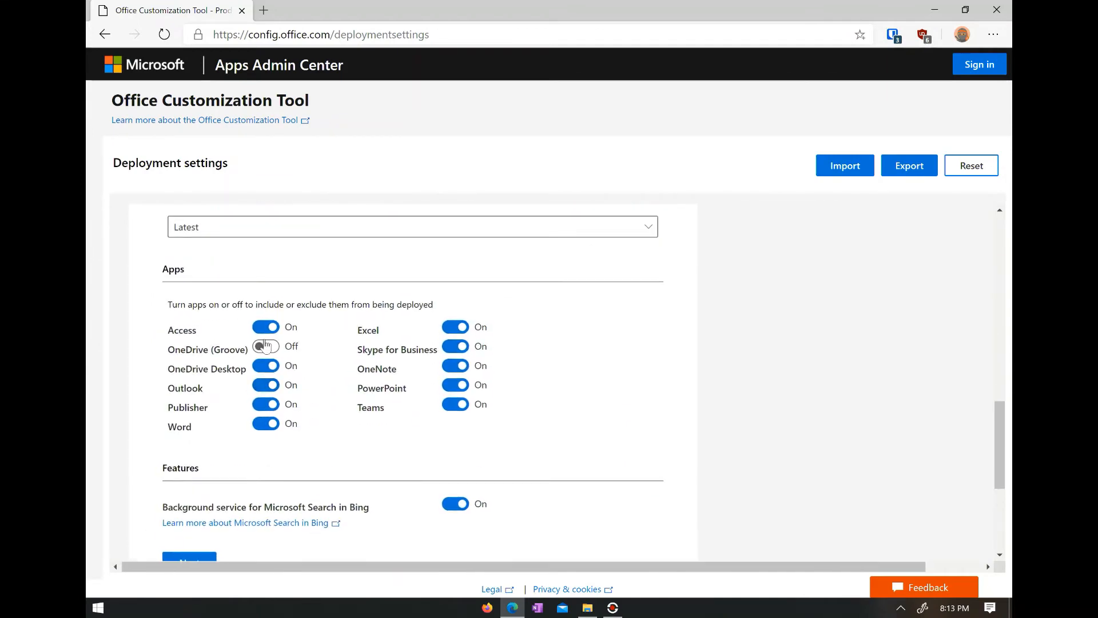
left_click(265, 327)
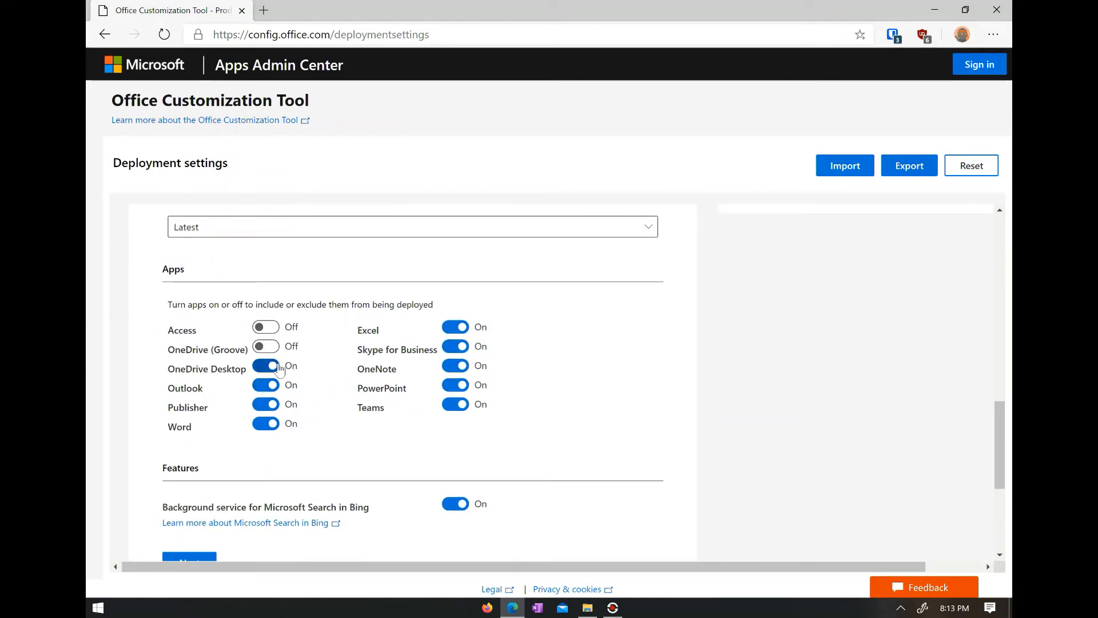
left_click(265, 365)
left_click(265, 385)
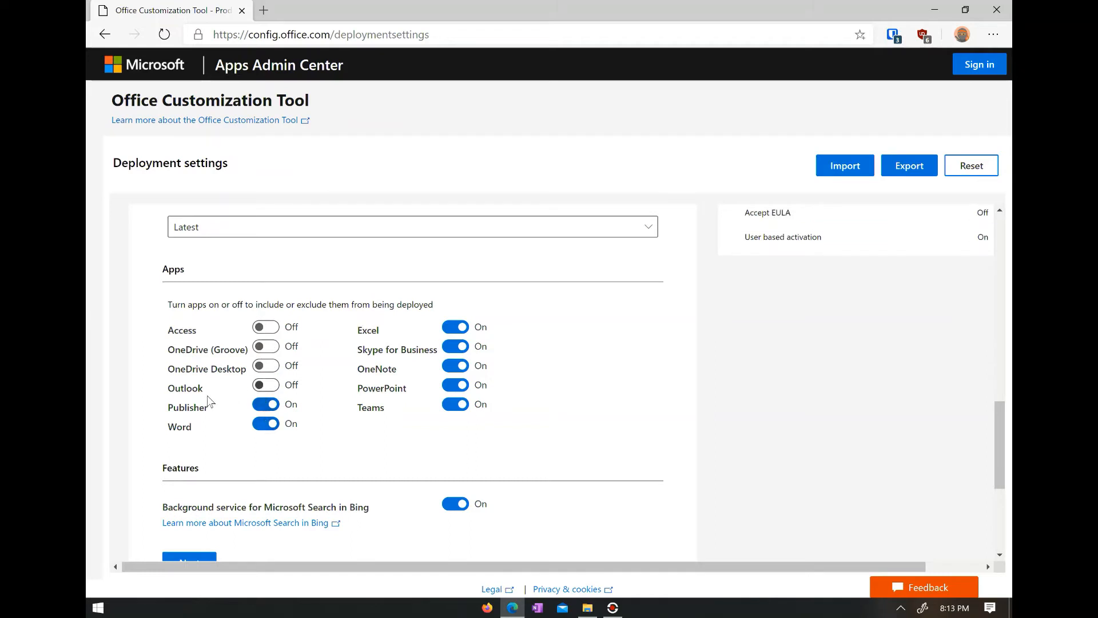
left_click(268, 404)
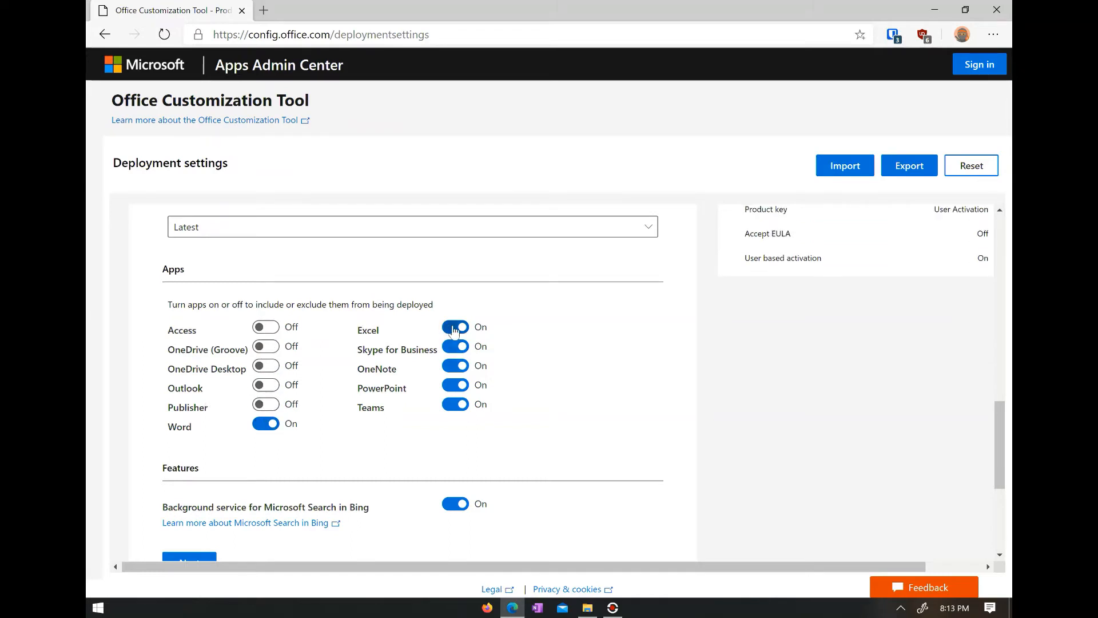
left_click(459, 347)
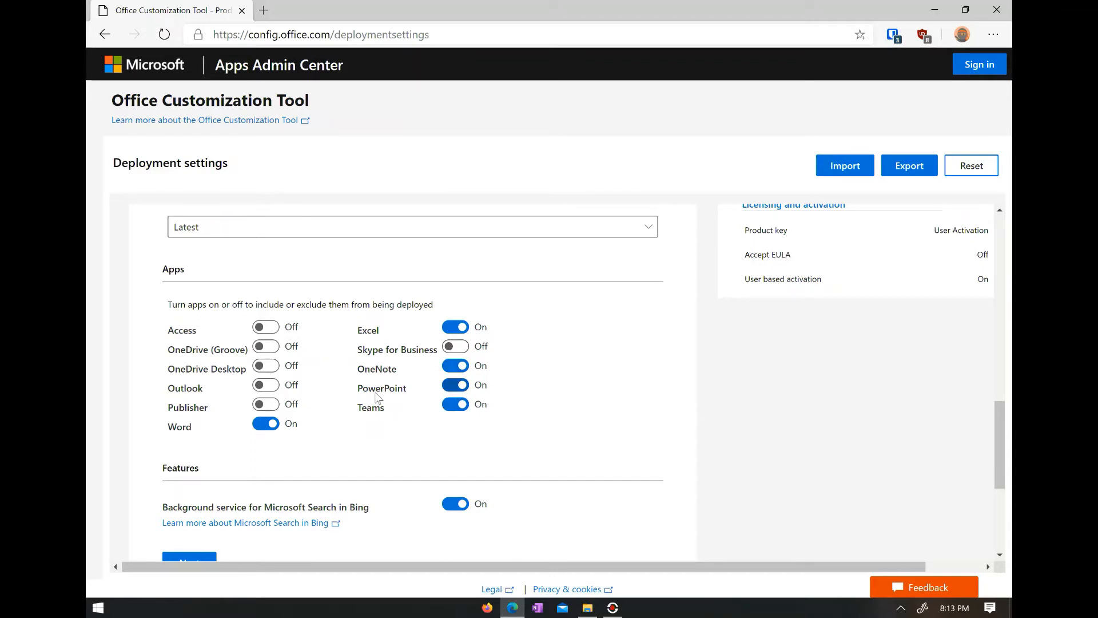
left_click(455, 405)
Turn off the background service for Microsoft Search in Bing and proceed to the language settings.
scroll(459, 409, "down", 2)
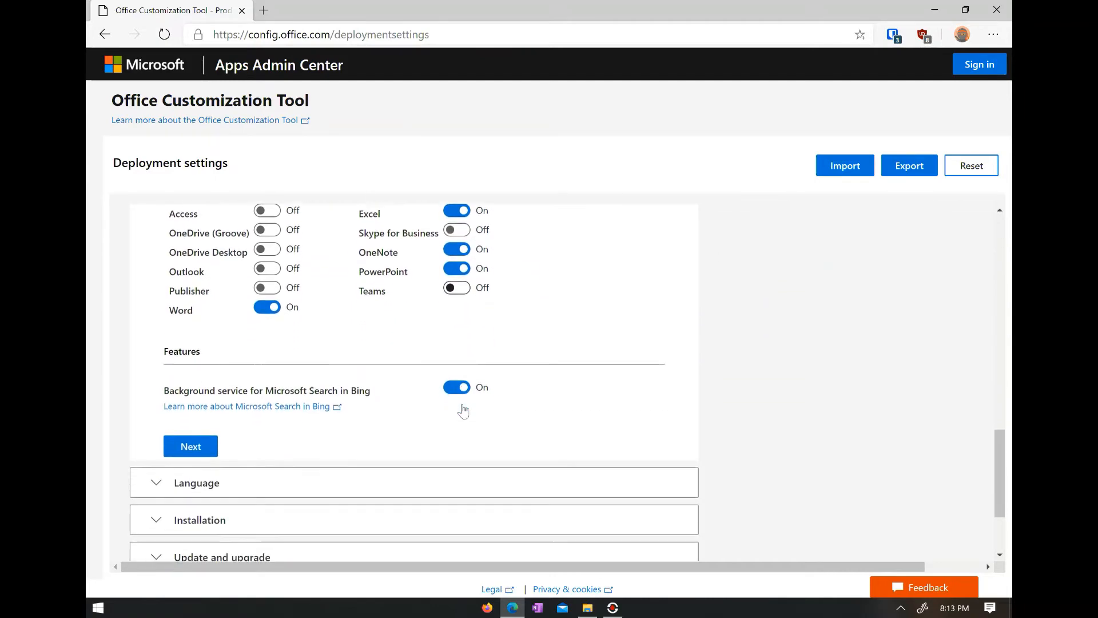
left_click(452, 378)
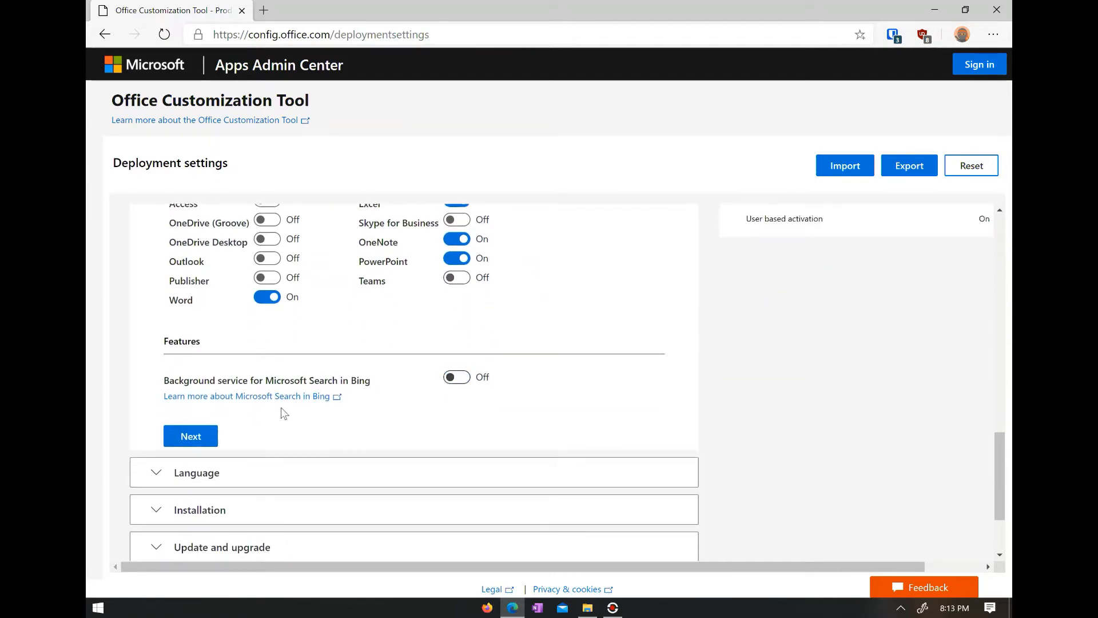
left_click(186, 438)
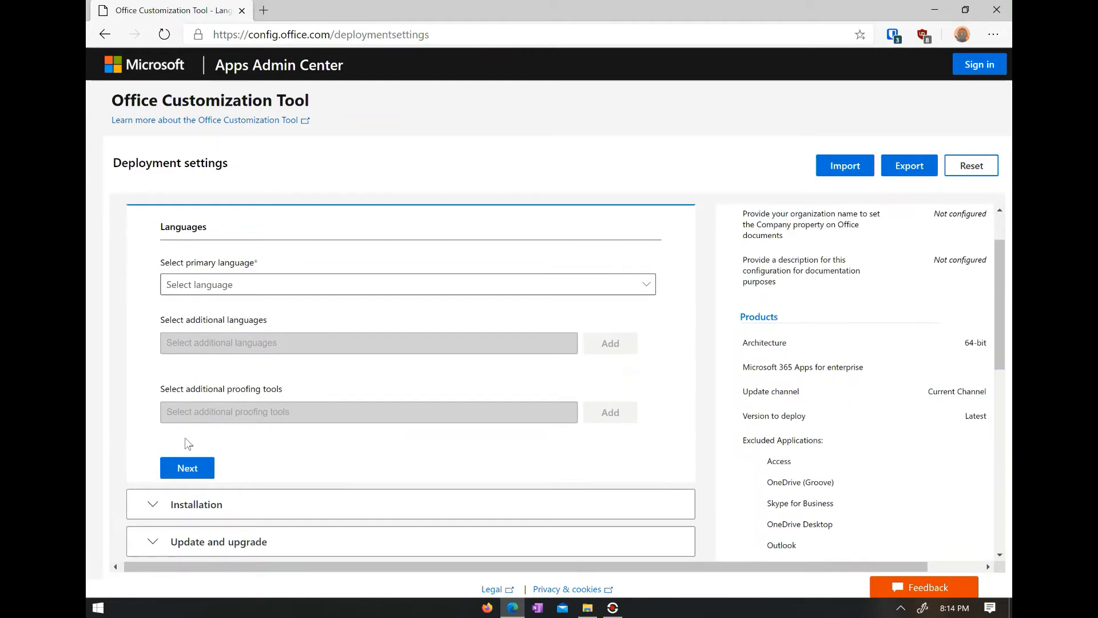
Set the primary language to Match Operating System and proceed to the installation options.
left_click(189, 284)
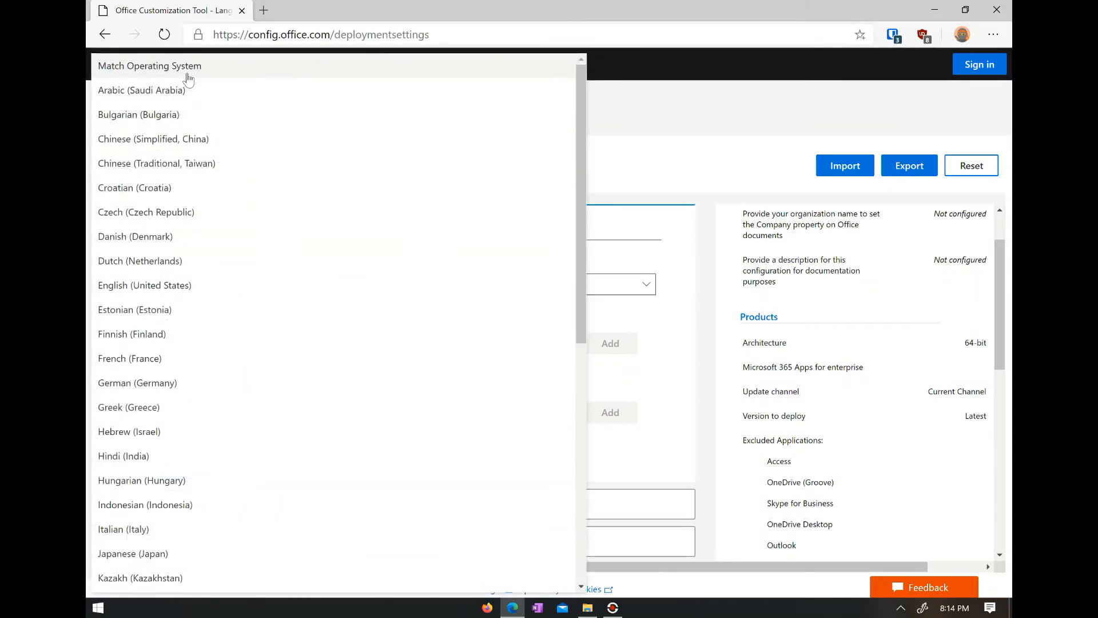
left_click(187, 74)
scroll(260, 327, "down", 2)
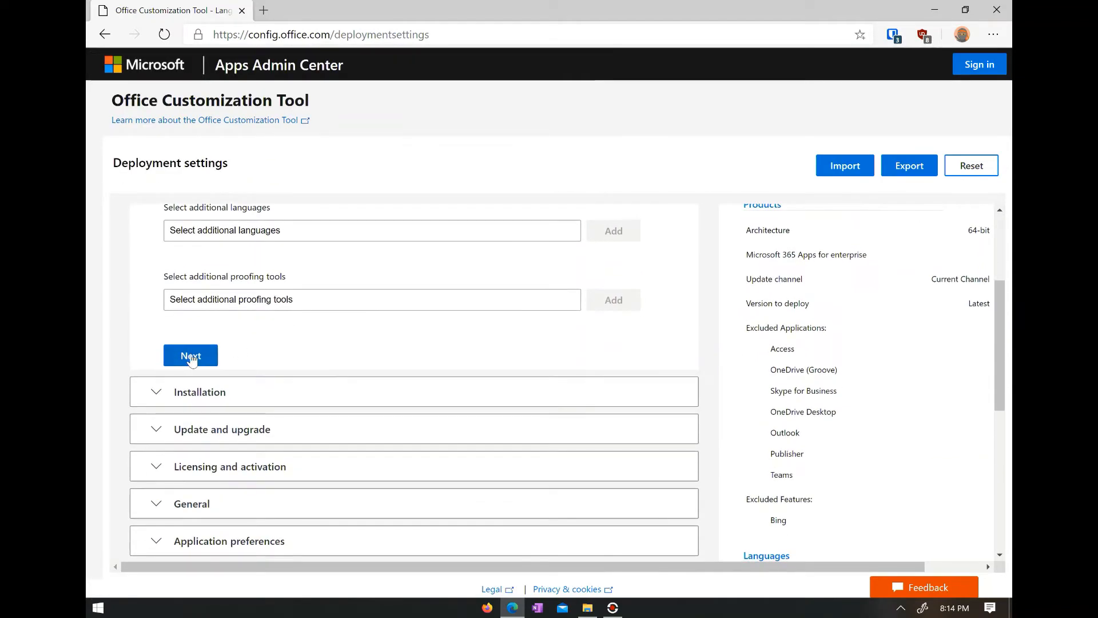
left_click(190, 357)
Accept the default installation, update and upgrade options and proceed to the licensing and activation settings.
scroll(223, 423, "down", 3)
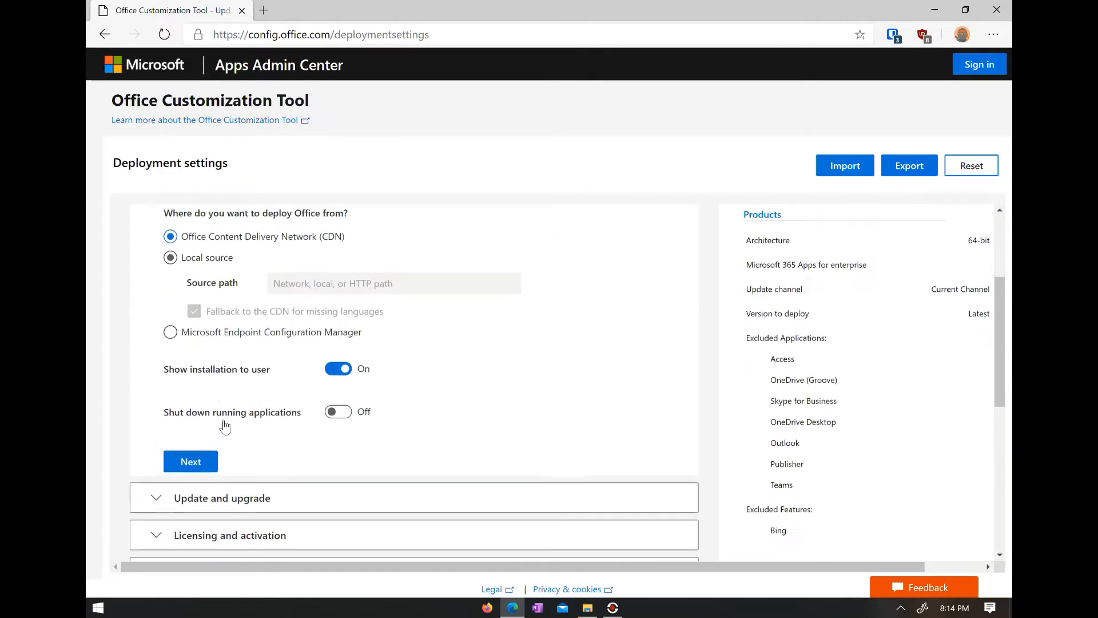
scroll(225, 424, "down", 2)
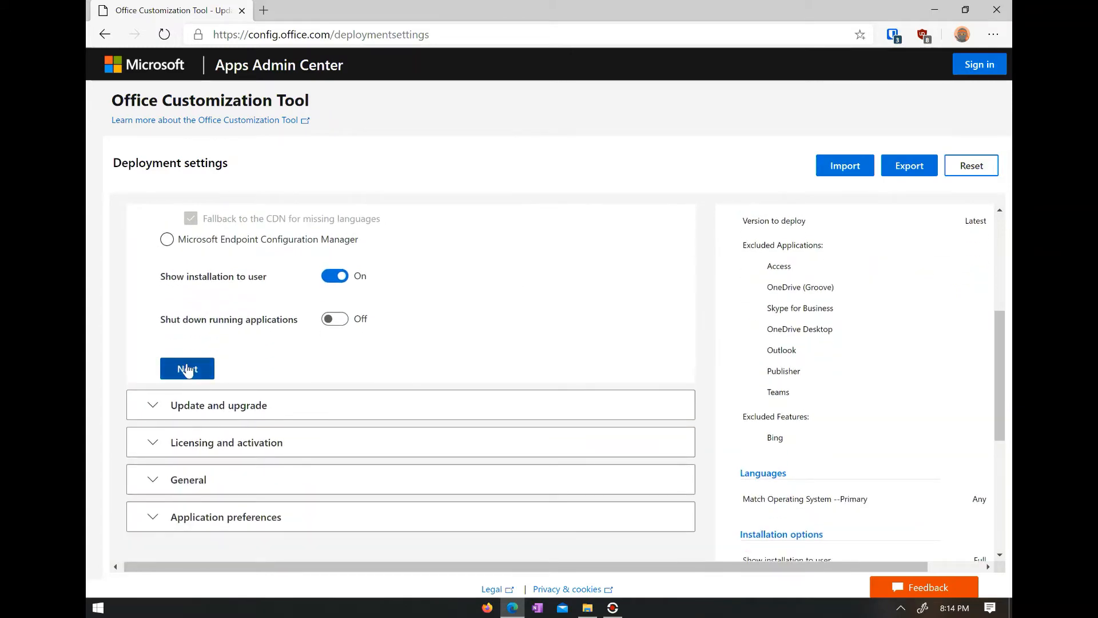
left_click(188, 365)
scroll(187, 364, "down", 5)
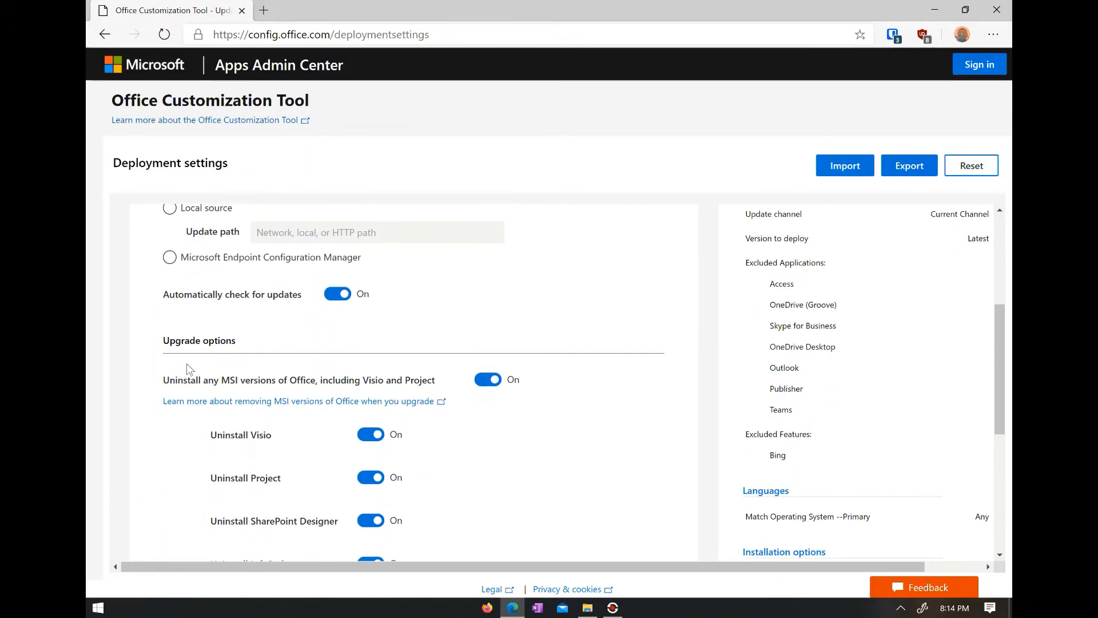
scroll(186, 368, "down", 2)
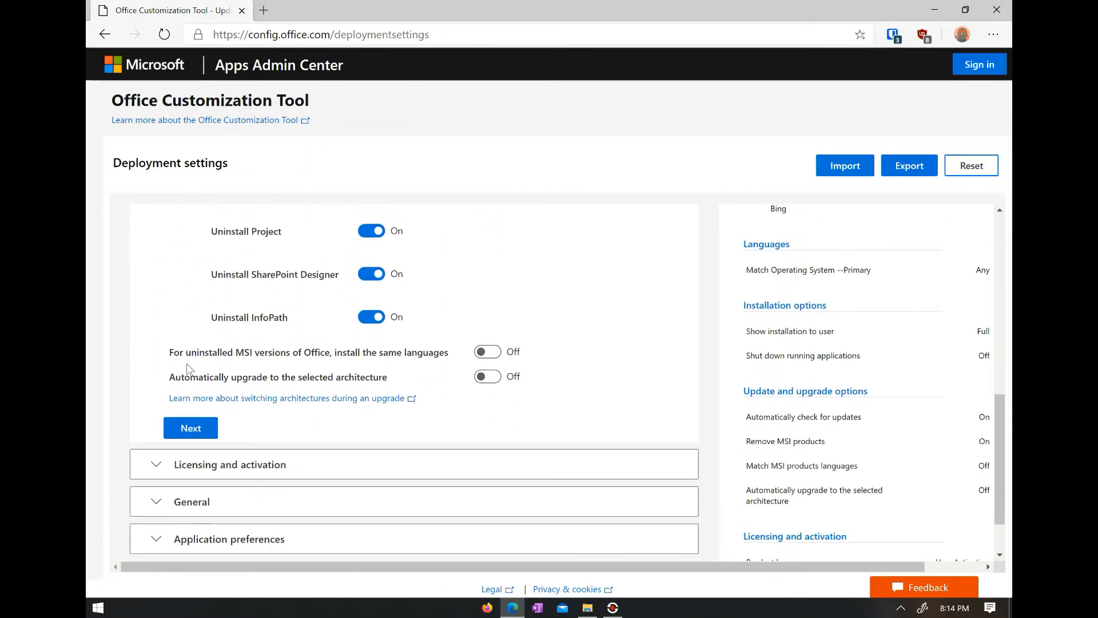
left_click(189, 432)
Turn on automatic acceptance of the EULA, keep user based activation, and proceed to the general settings.
scroll(190, 435, "down", 2)
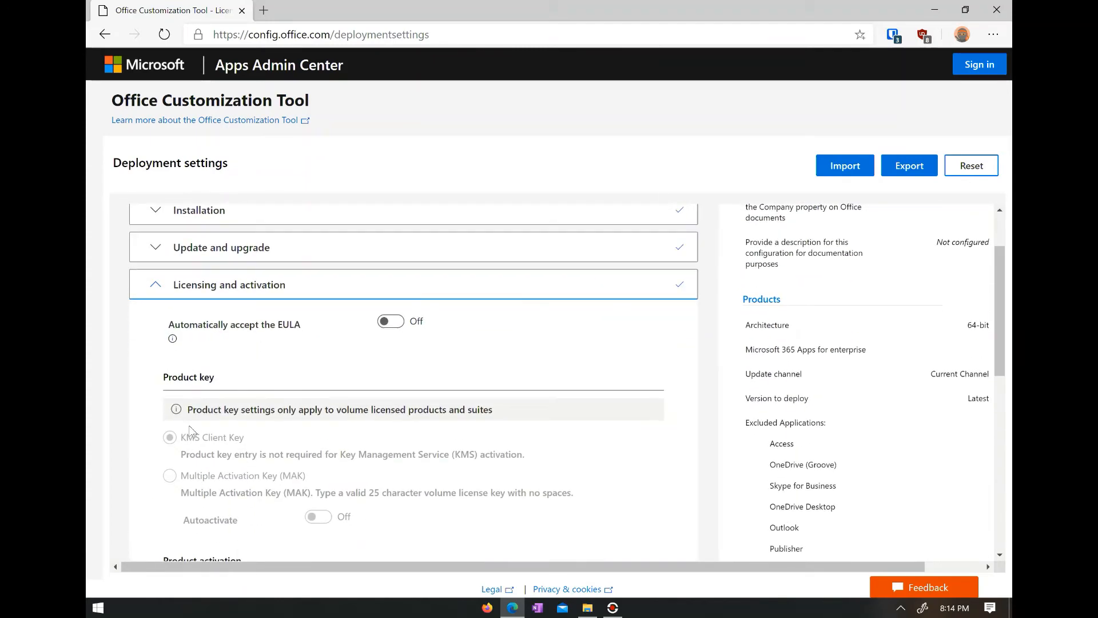
left_click(391, 321)
scroll(394, 325, "down", 10)
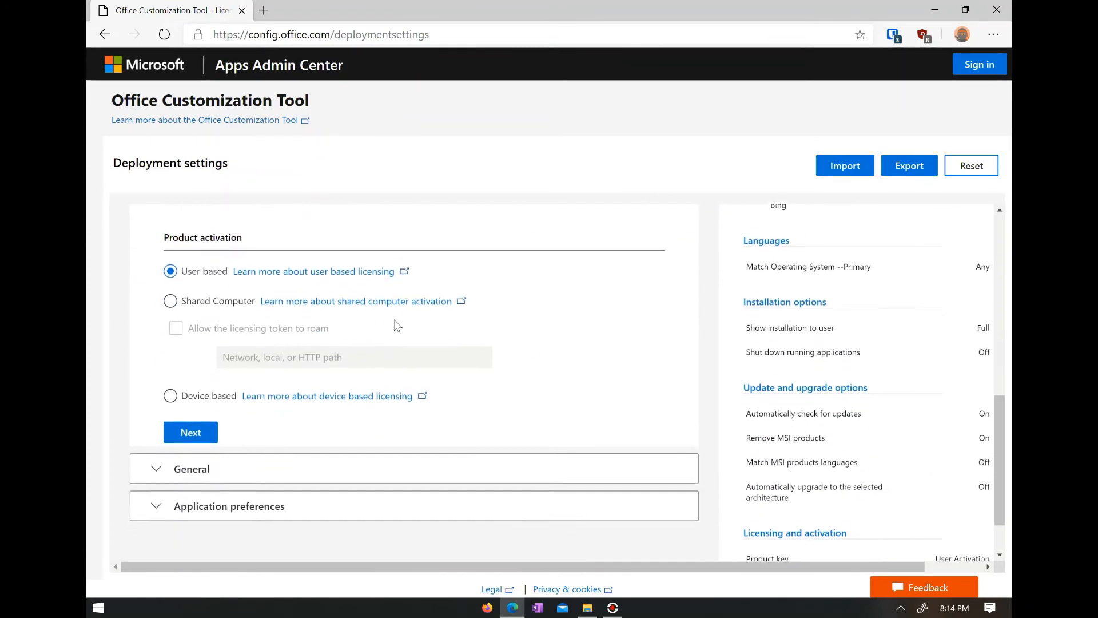
left_click(194, 429)
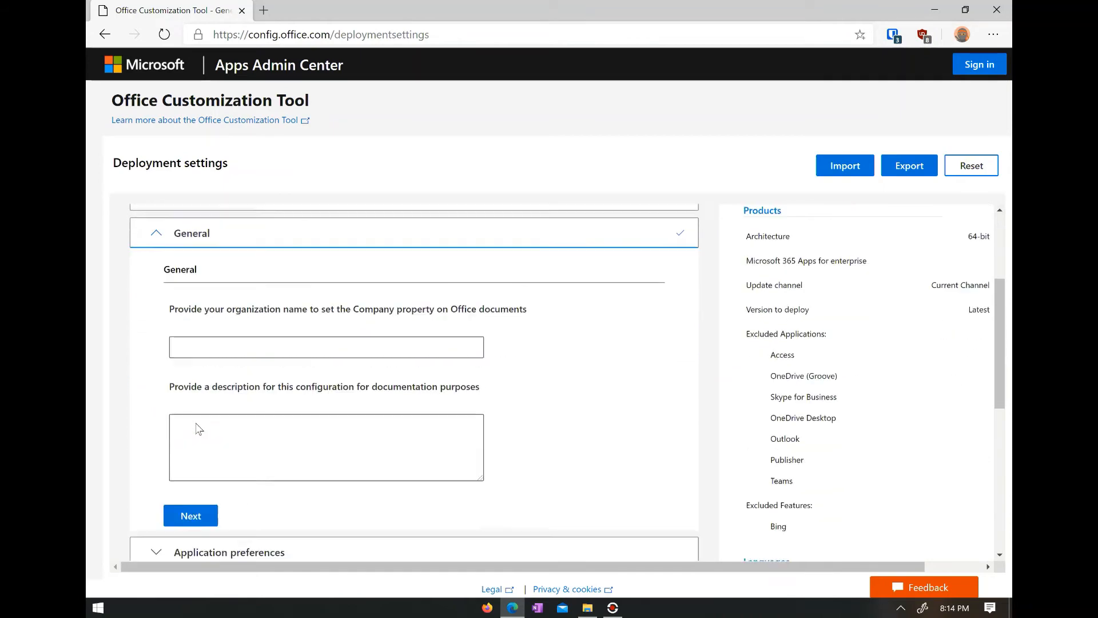
Leave the organization name and description blank and finish the configuration with the default application preferences.
scroll(196, 428, "down", 2)
left_click(194, 430)
scroll(188, 426, "down", 2)
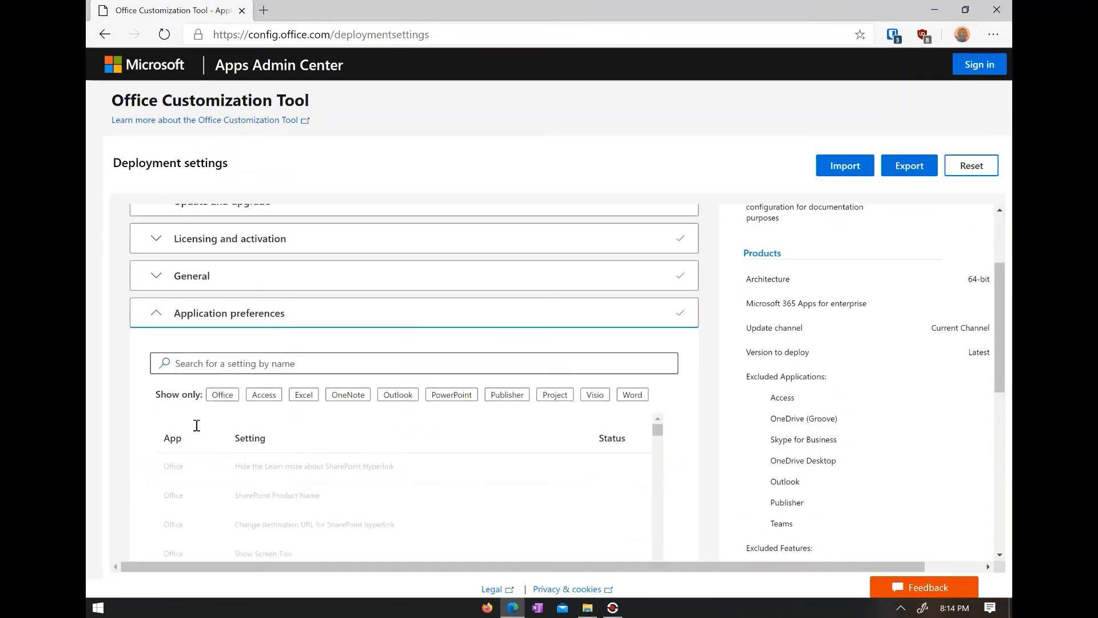
scroll(179, 524, "down", 2)
scroll(114, 442, "down", 5)
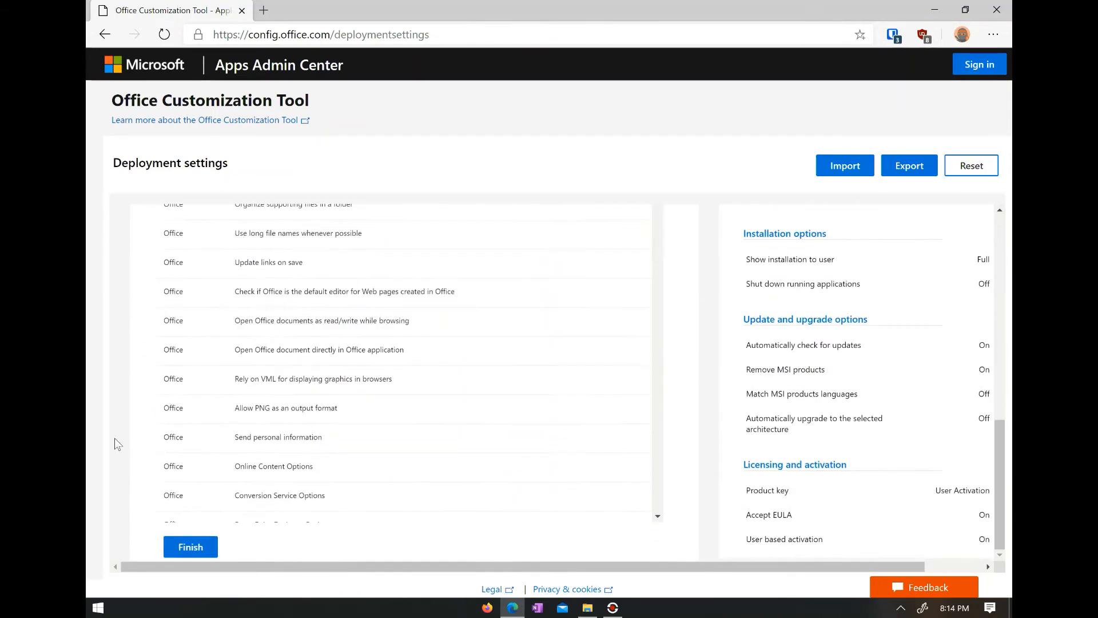
left_click(189, 547)
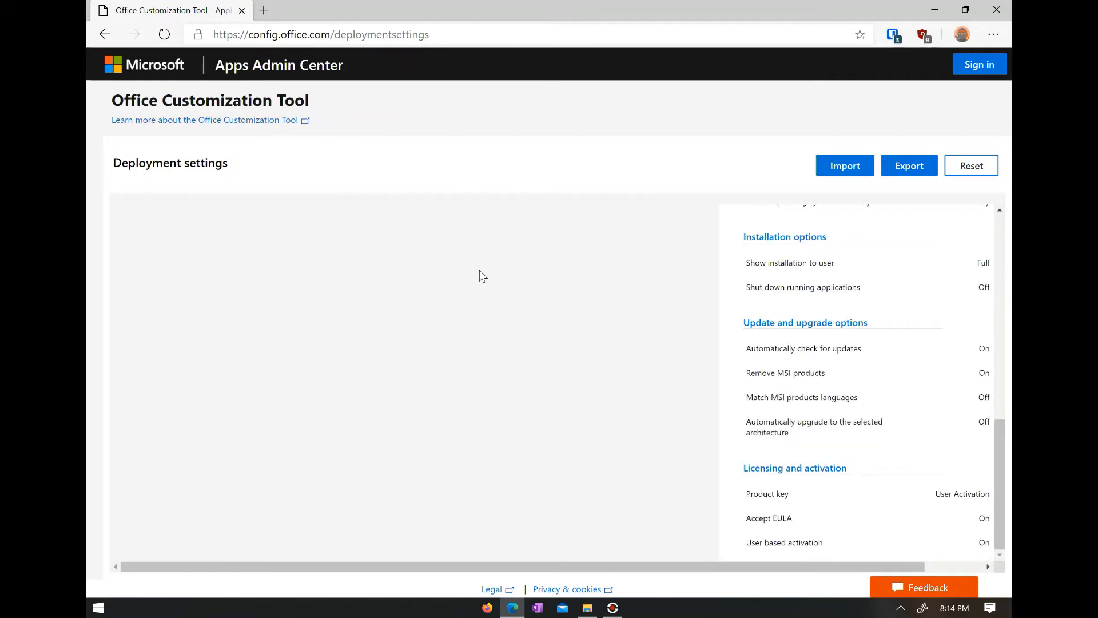
Start exporting the configuration with Office Open XML formats as the default file format.
left_click(914, 170)
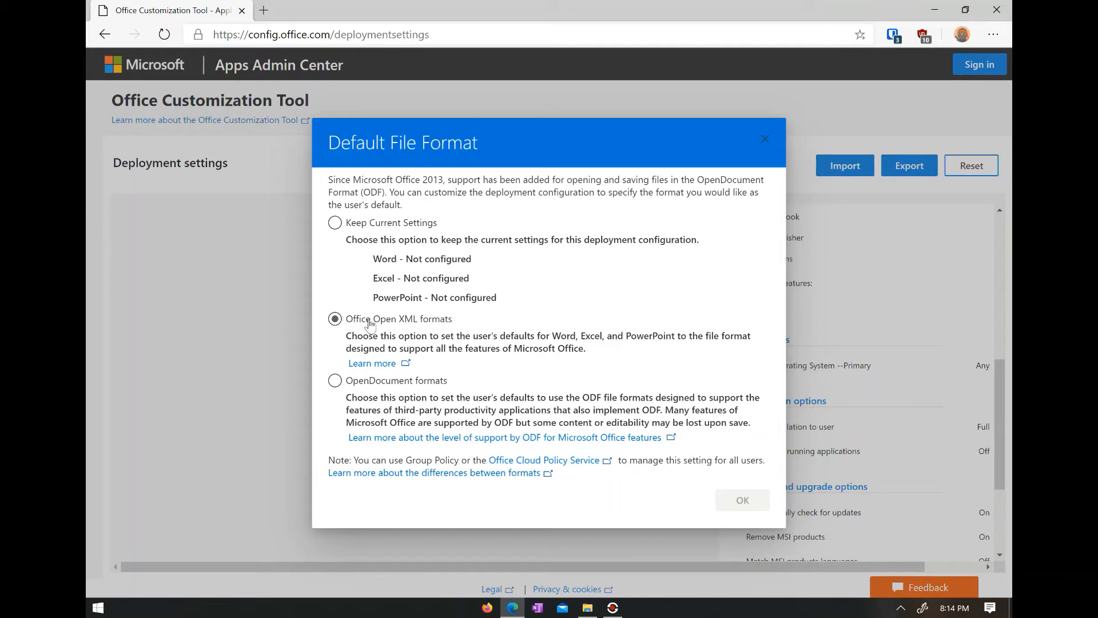
left_click(423, 327)
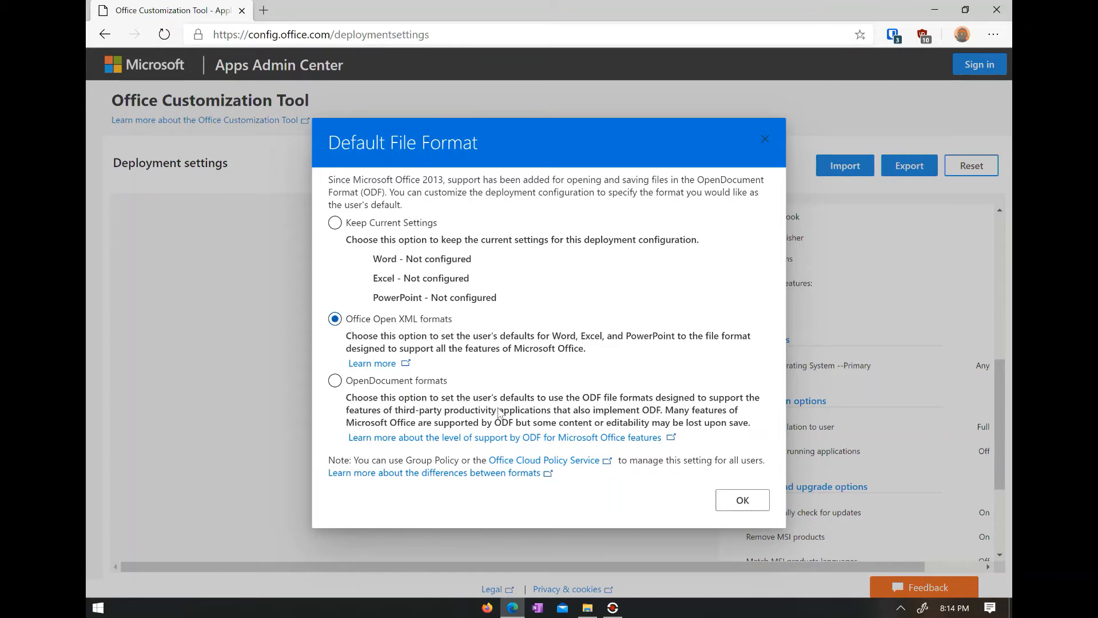
left_click(721, 500)
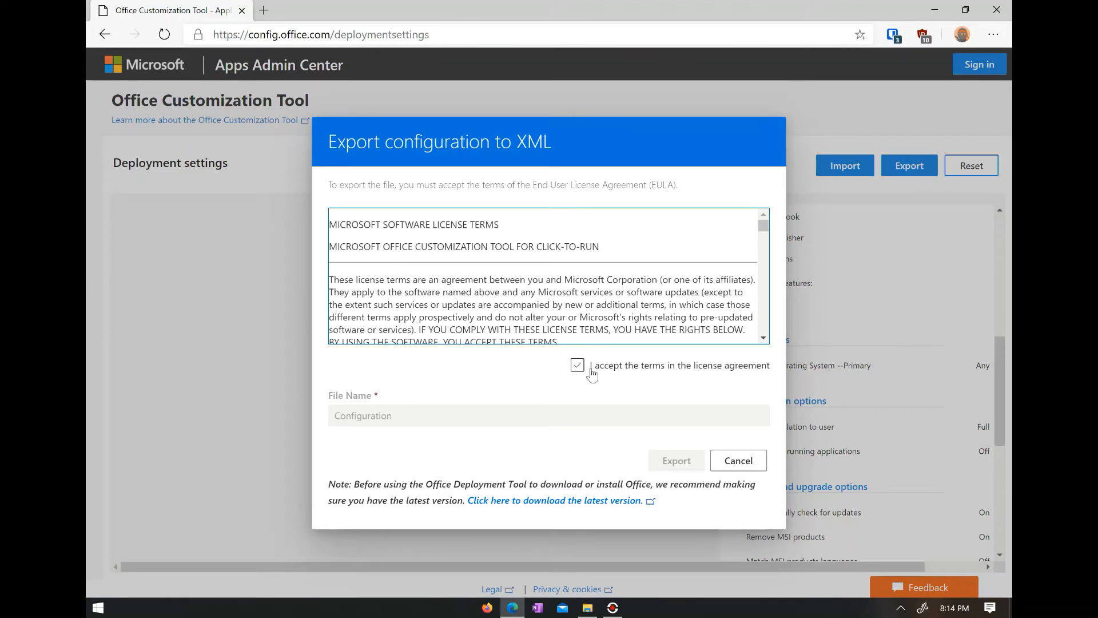
Accept the license agreement terms and export the configuration file under the name installconfig.
left_click(579, 366)
left_click(532, 422)
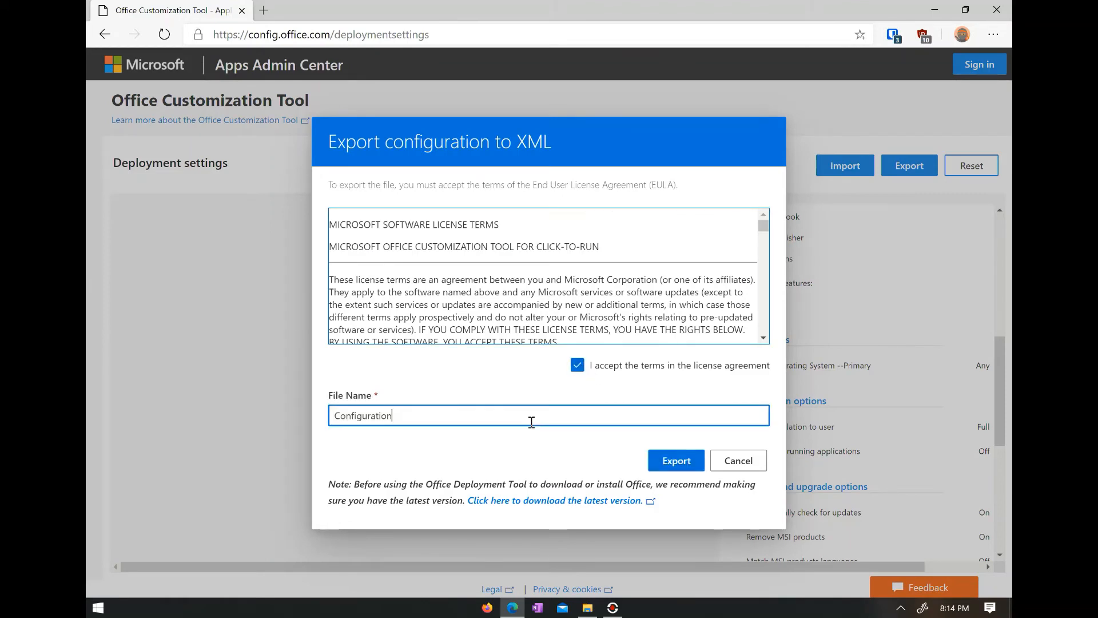
key("BackSpace")
key("BackSpace")
key("BackSpace")
key("BackSpace")
key("BackSpace")
key("BackSpace")
key("BackSpace")
key("BackSpace")
key("BackSpace")
type("i")
left_click(435, 451)
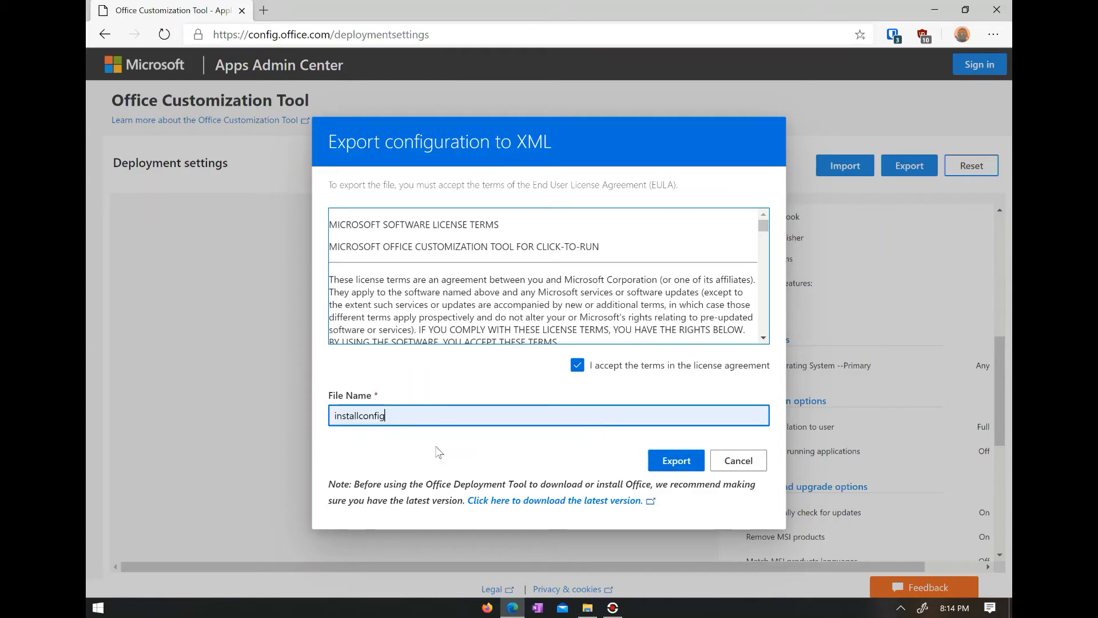
left_click(677, 457)
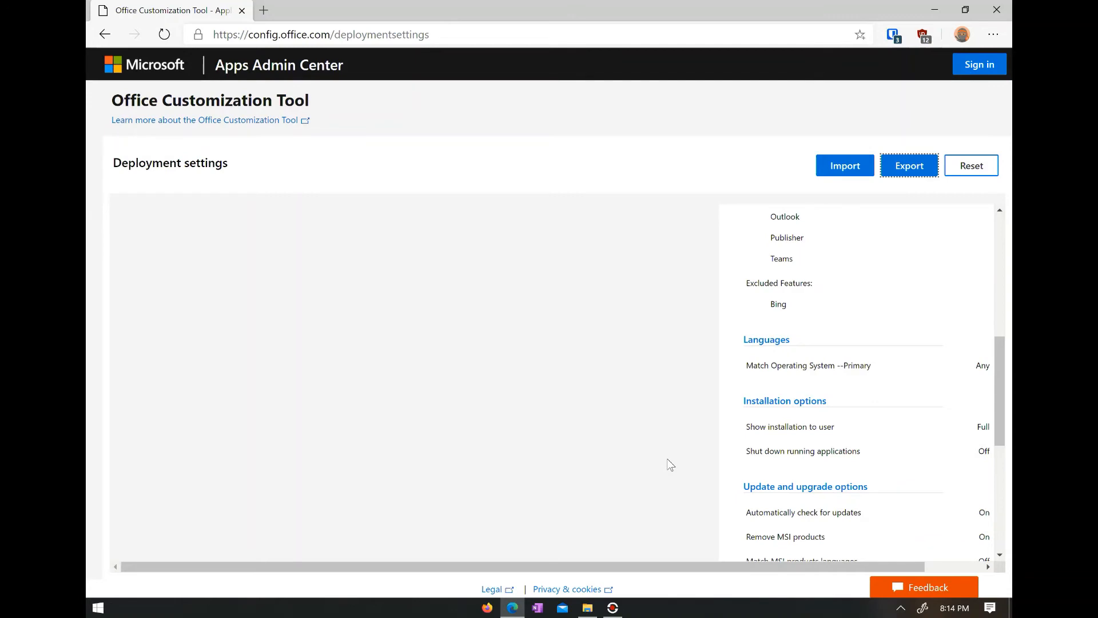
Move the downloaded installconfig (2).xml onto the desktop and into the OFFICE2 folder, and open that folder.
scroll(723, 347, "down", 5)
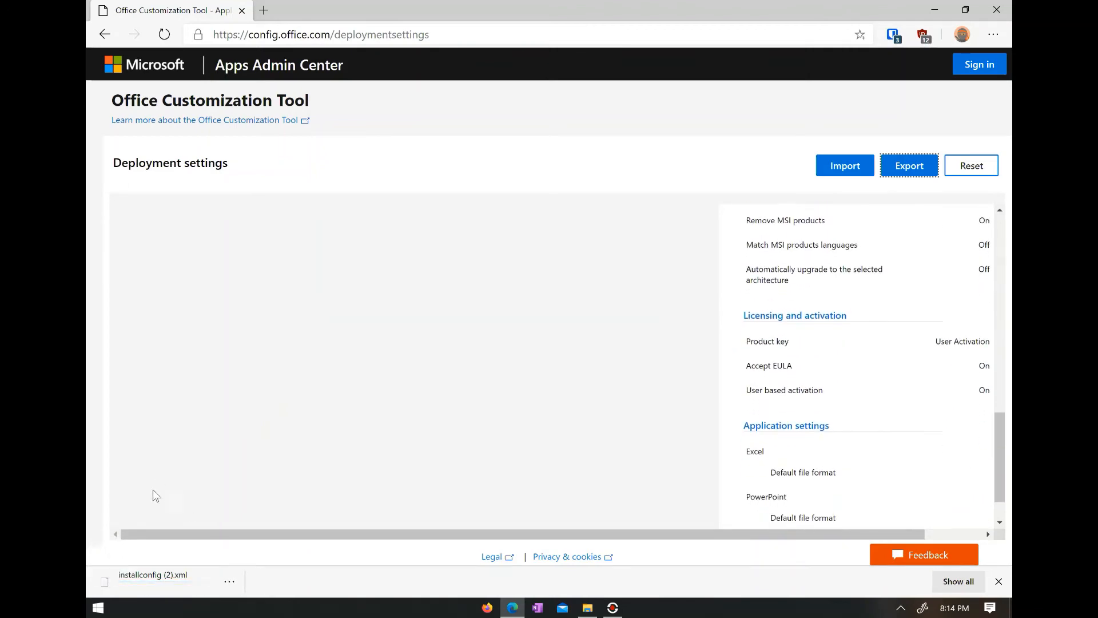
left_click_drag(979, 614, 472, 218)
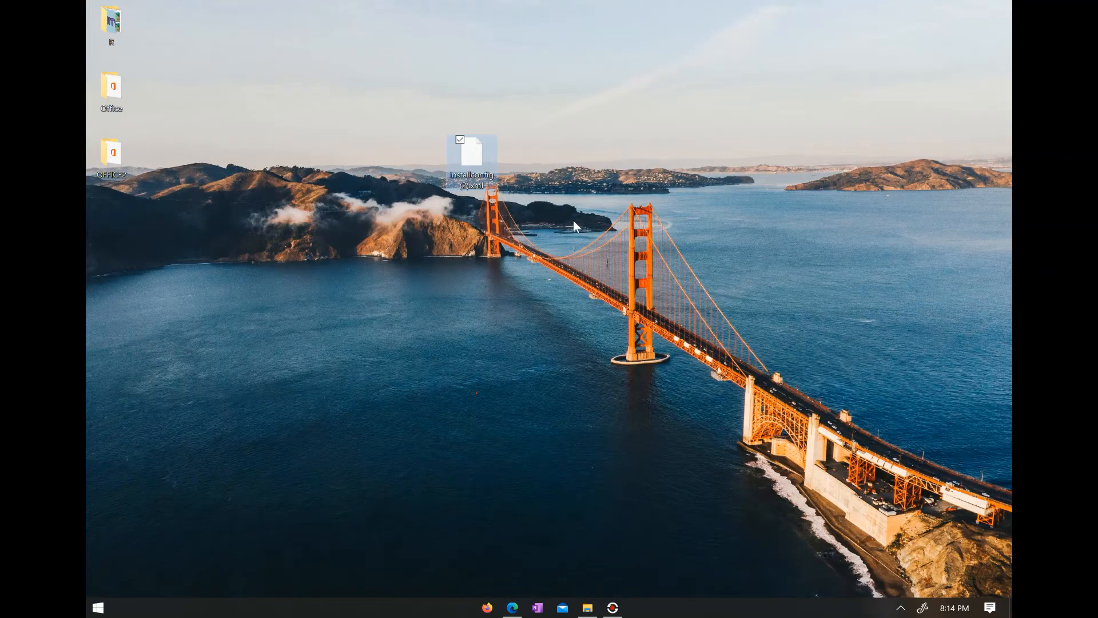
left_click_drag(461, 166, 237, 186)
left_click_drag(161, 164, 111, 163)
double_click(112, 155)
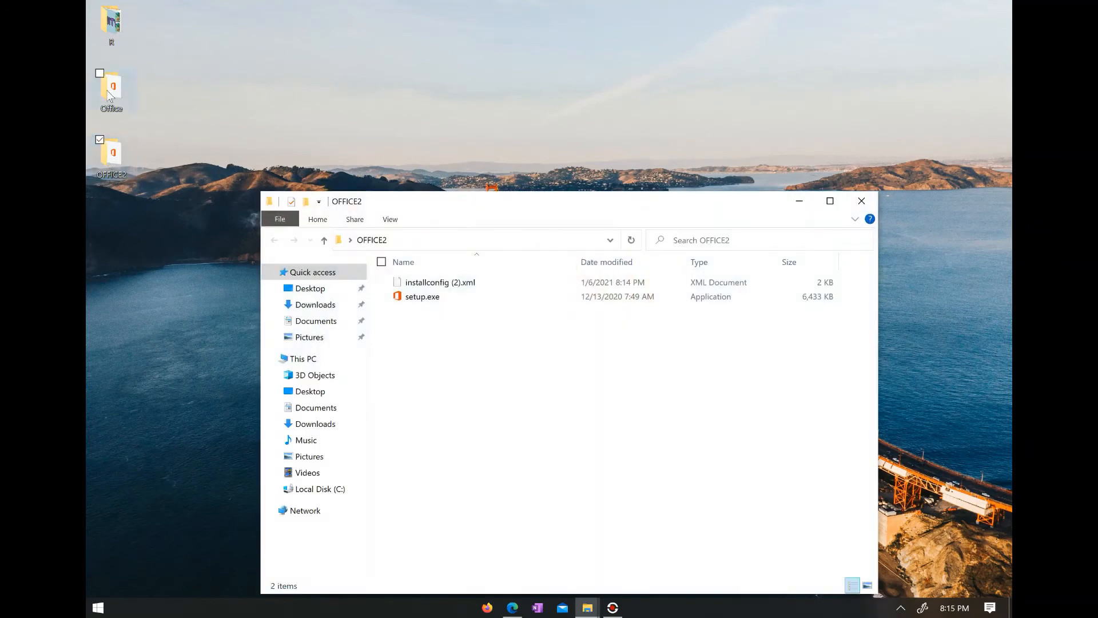
Delete the Office folder from the desktop, keeping the OFFICE2 folder.
left_click(107, 92)
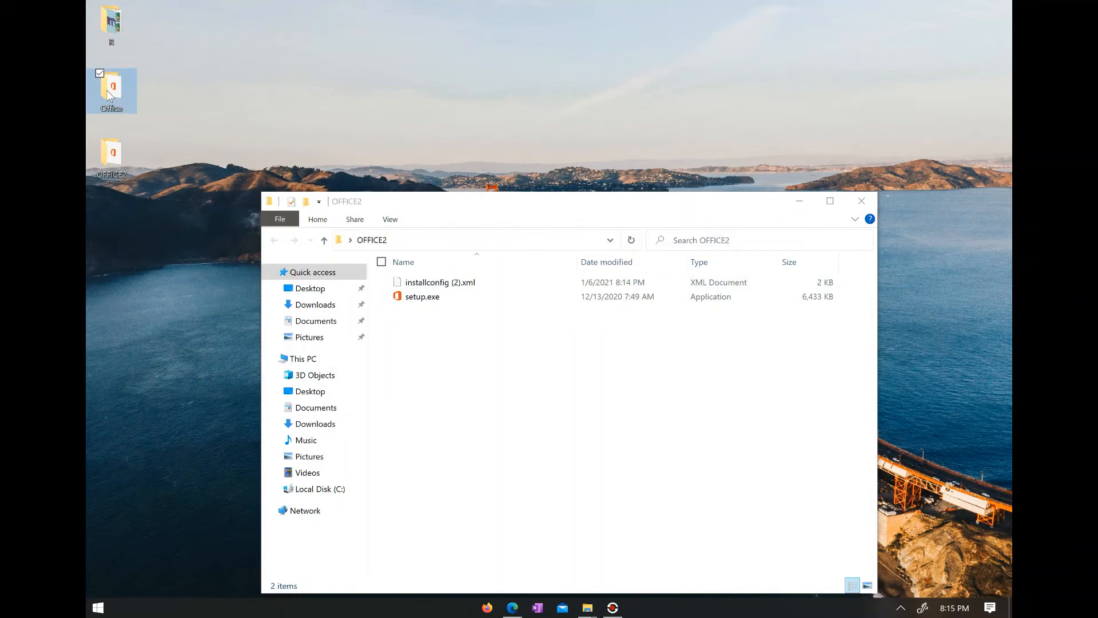
key("Delete")
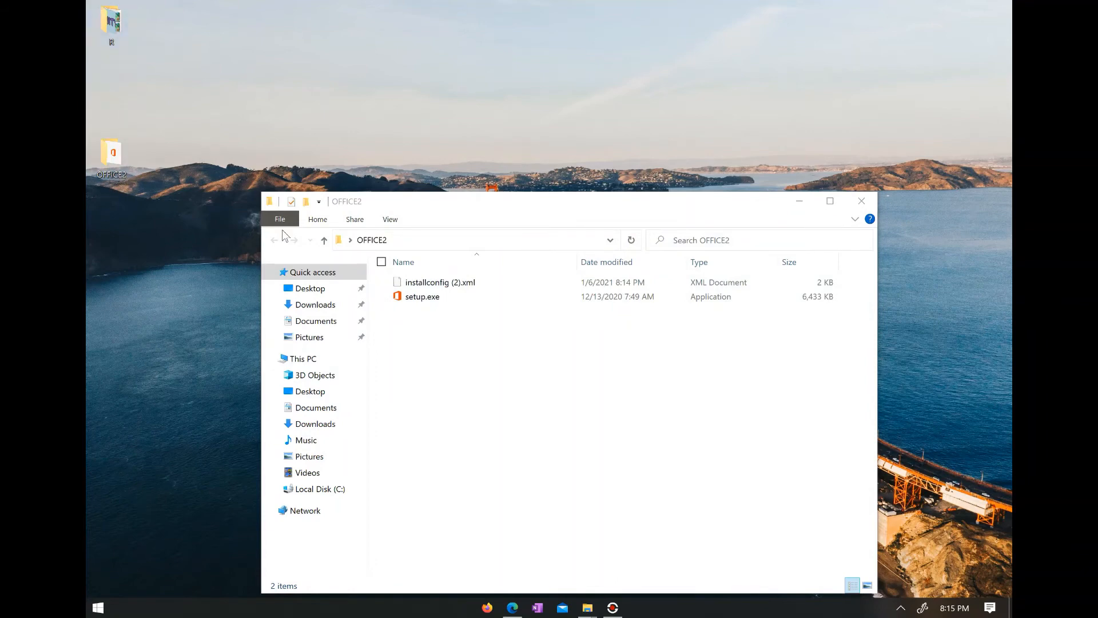
Rename the file installconfig (2).xml in the OFFICE2 folder to installconfig.xml.
left_click(486, 350)
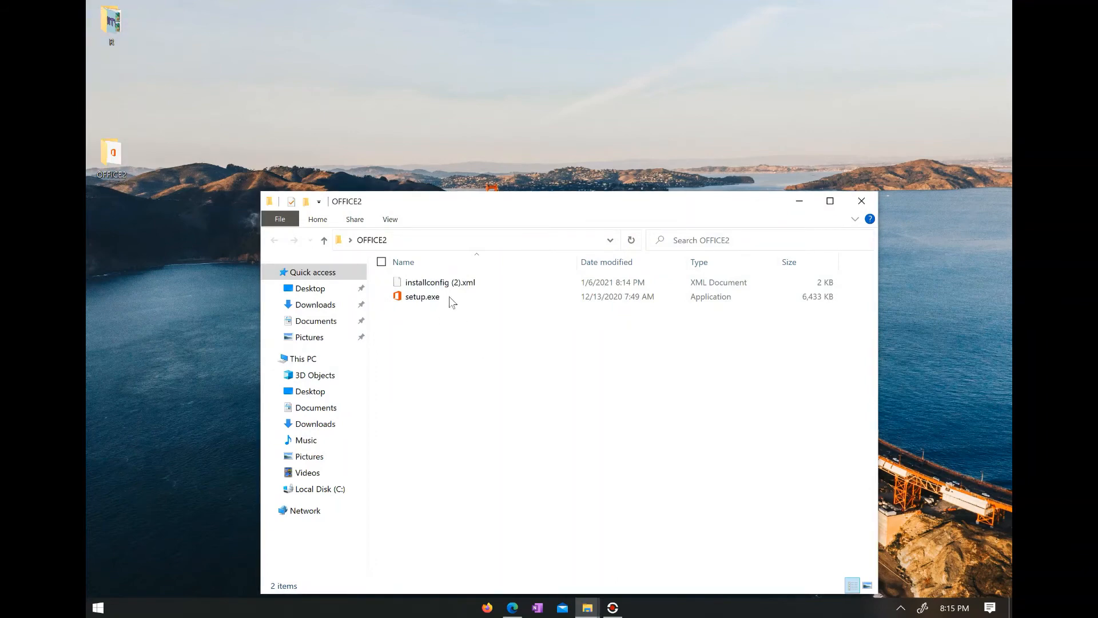
right_click(434, 286)
left_click(342, 507)
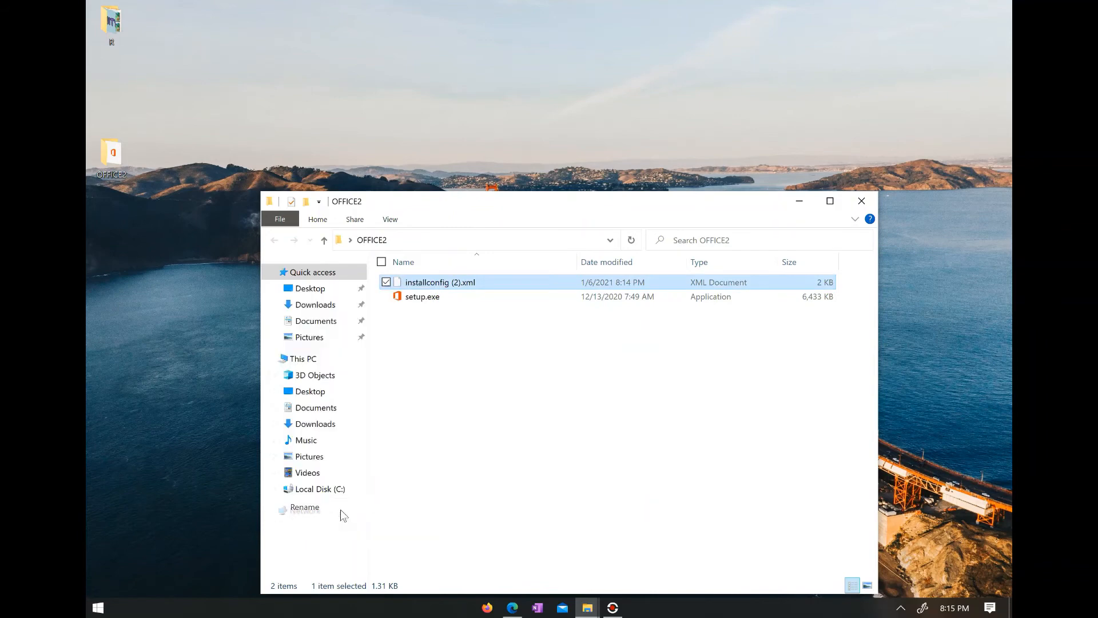
left_click(452, 283)
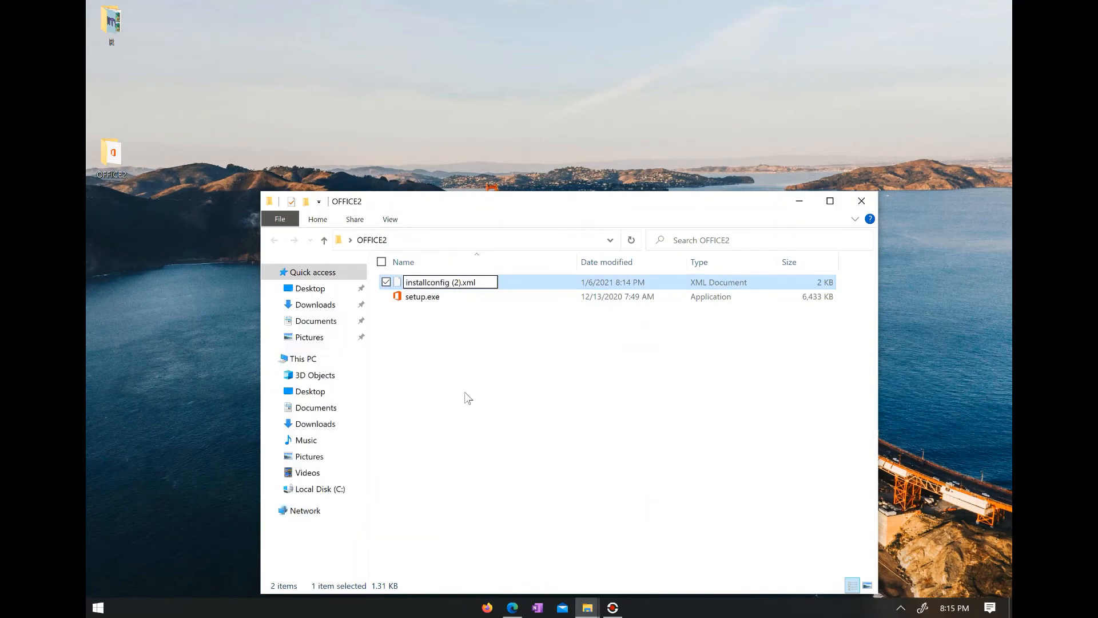
key("Delete")
key("Delete")
key("Delete")
key("Delete")
left_click(468, 398)
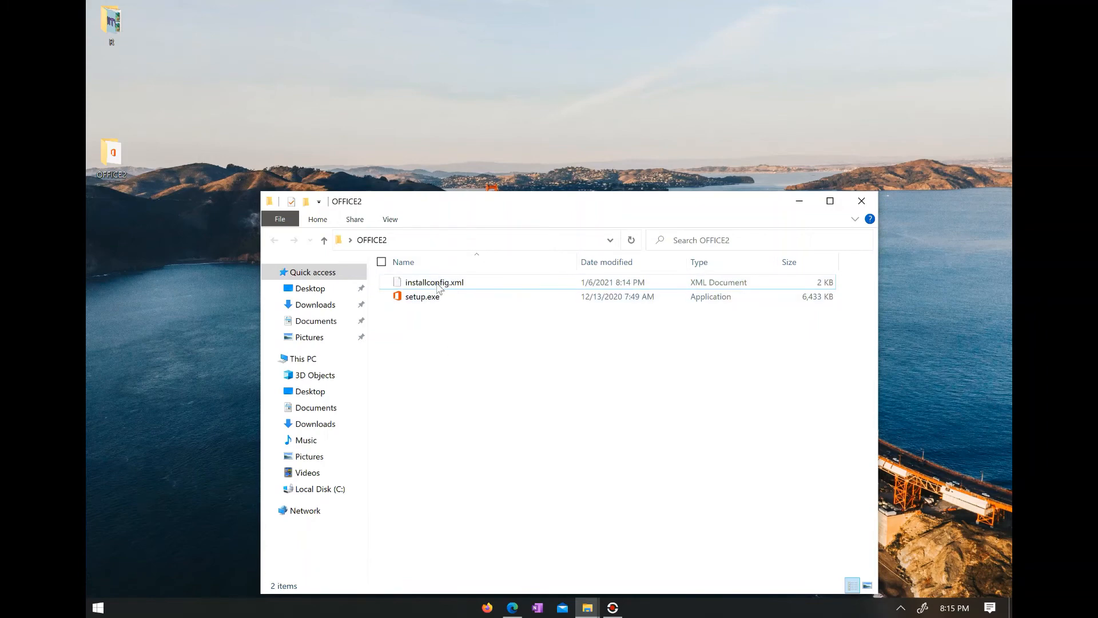
Open Command Prompt by searching for cmd and arrange it side by side with the OFFICE2 folder window.
left_click(99, 608)
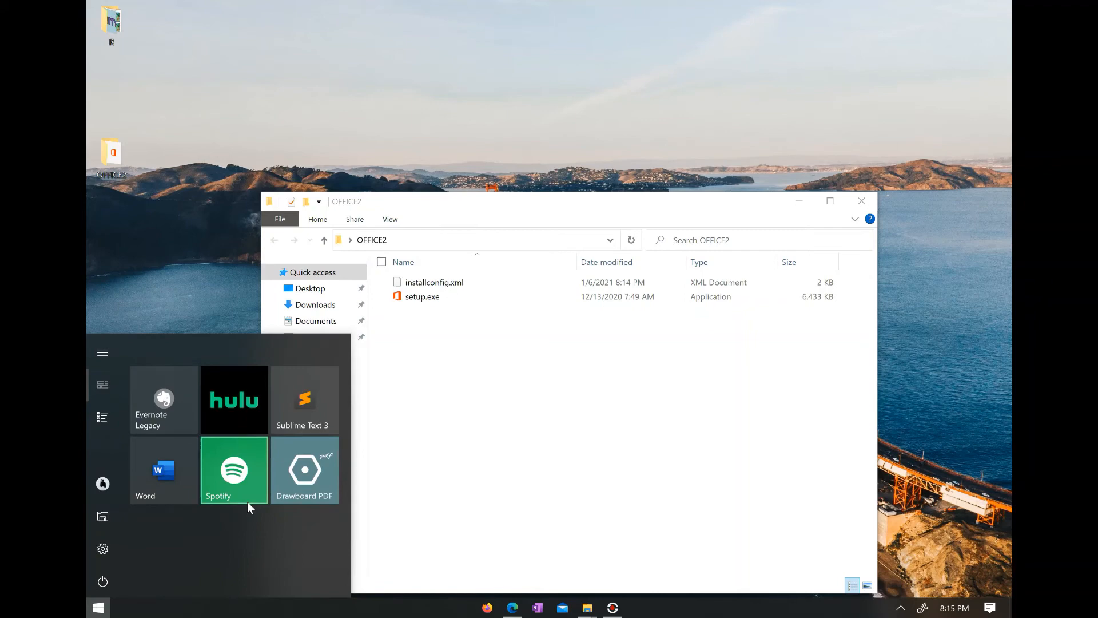
type("com")
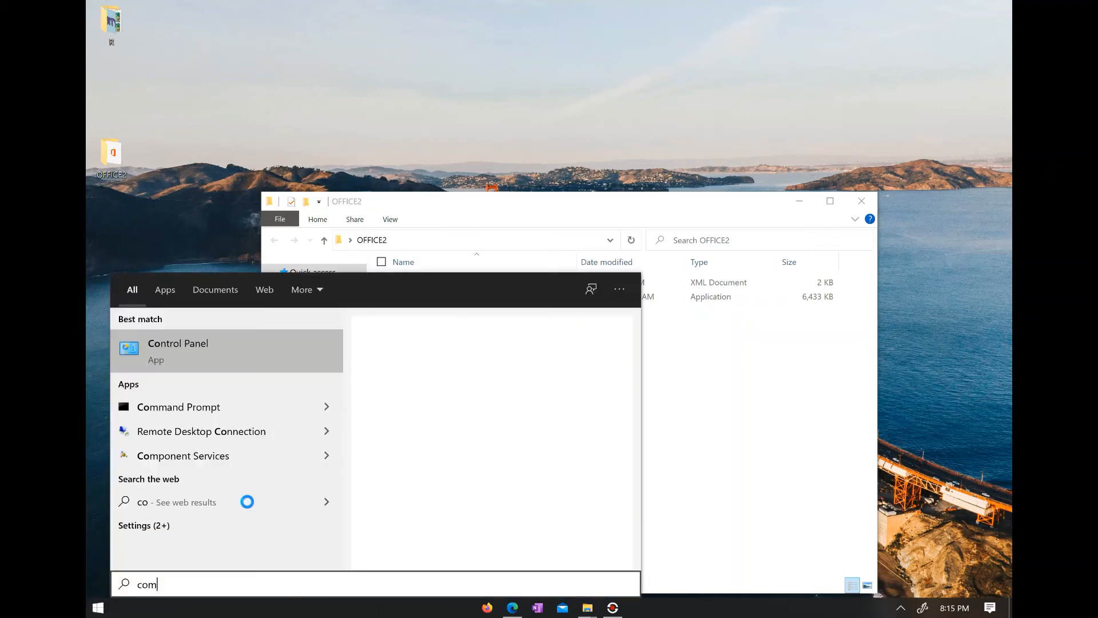
key("BackSpace")
key("BackSpace")
key("BackSpace")
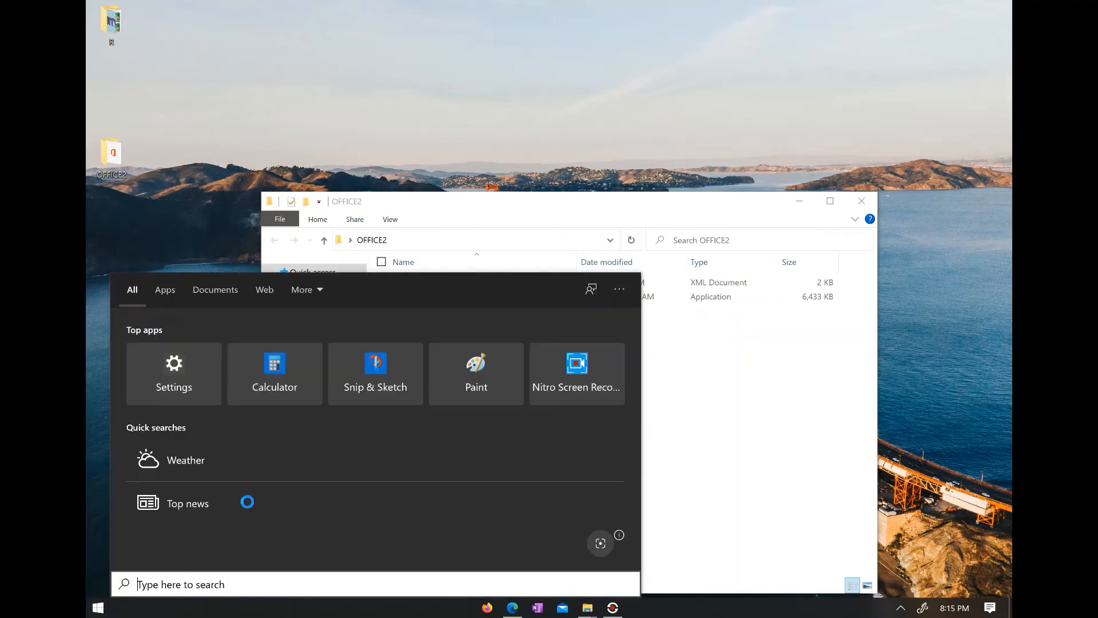
type("cmd")
key("Return")
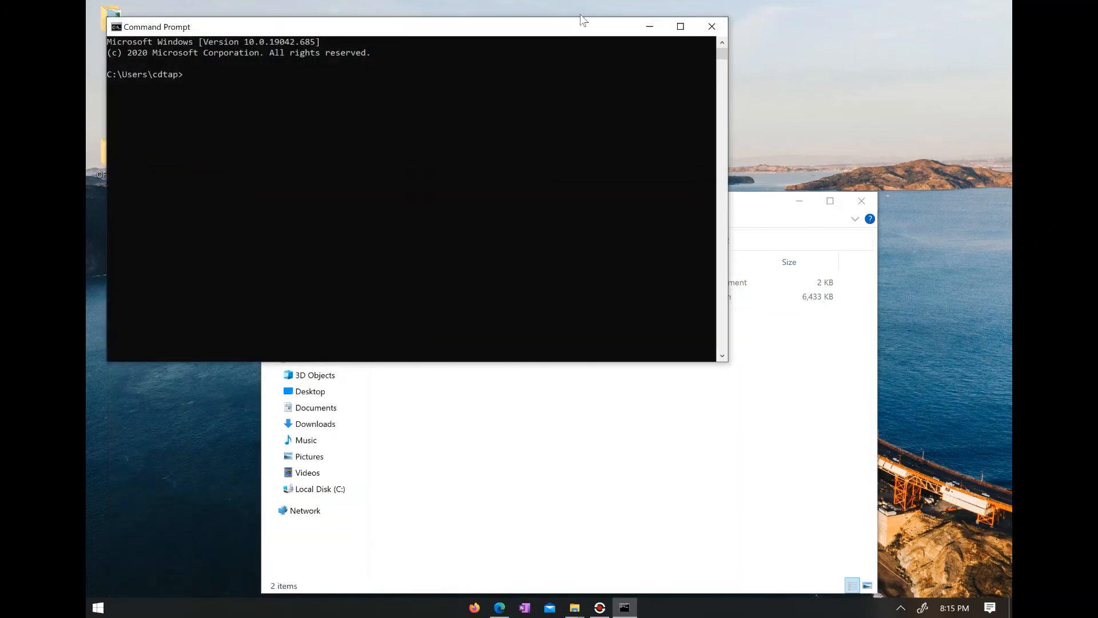
left_click_drag(574, 32, 87, 238)
left_click(643, 165)
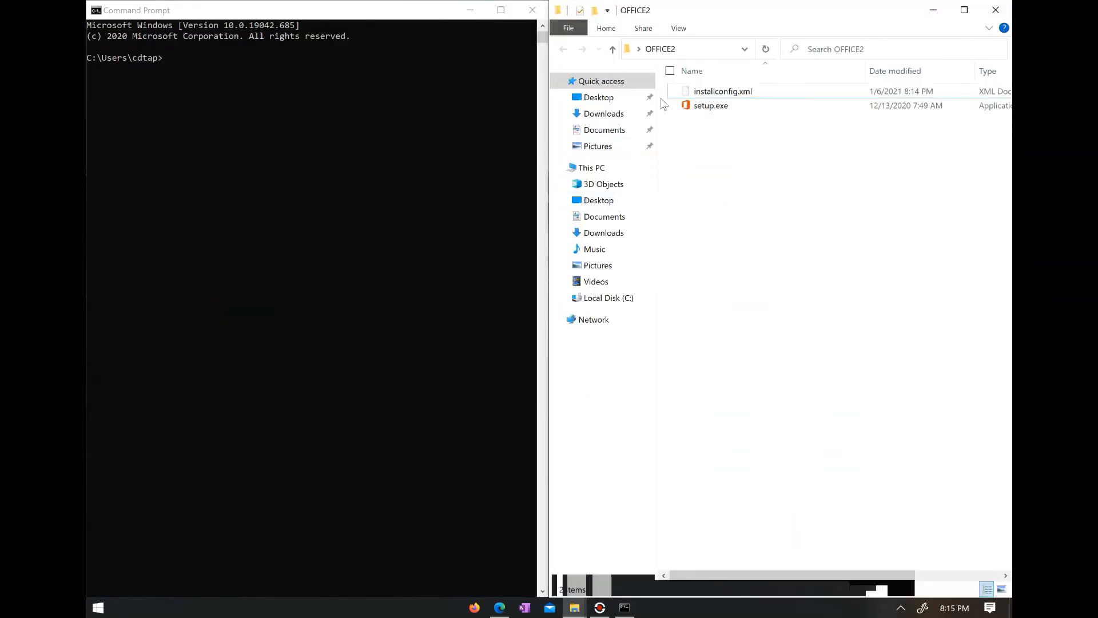
Copy the OFFICE2 folder's full path and change the Command Prompt directory to it with the cd command.
left_click(686, 49)
key("ctrl+c")
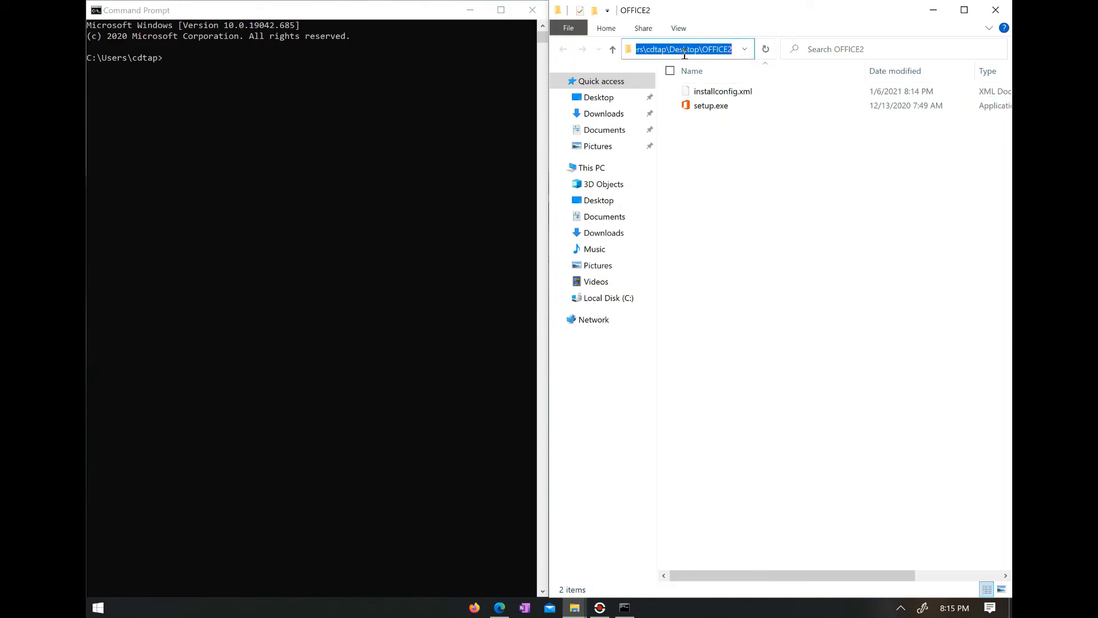
left_click(255, 65)
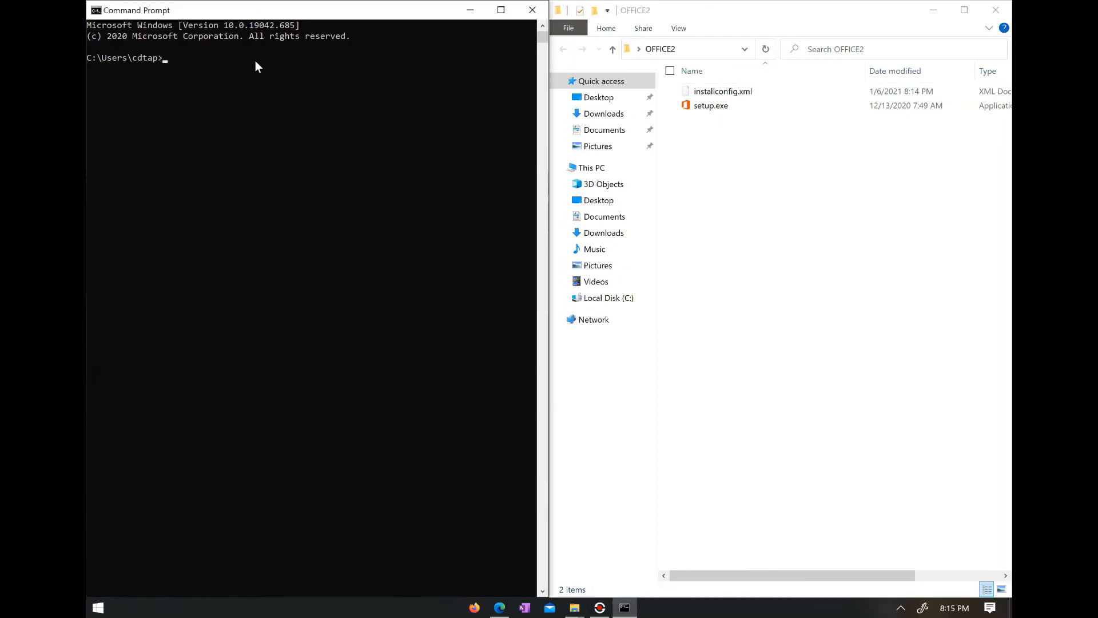
type("cd")
key("ctrl+v")
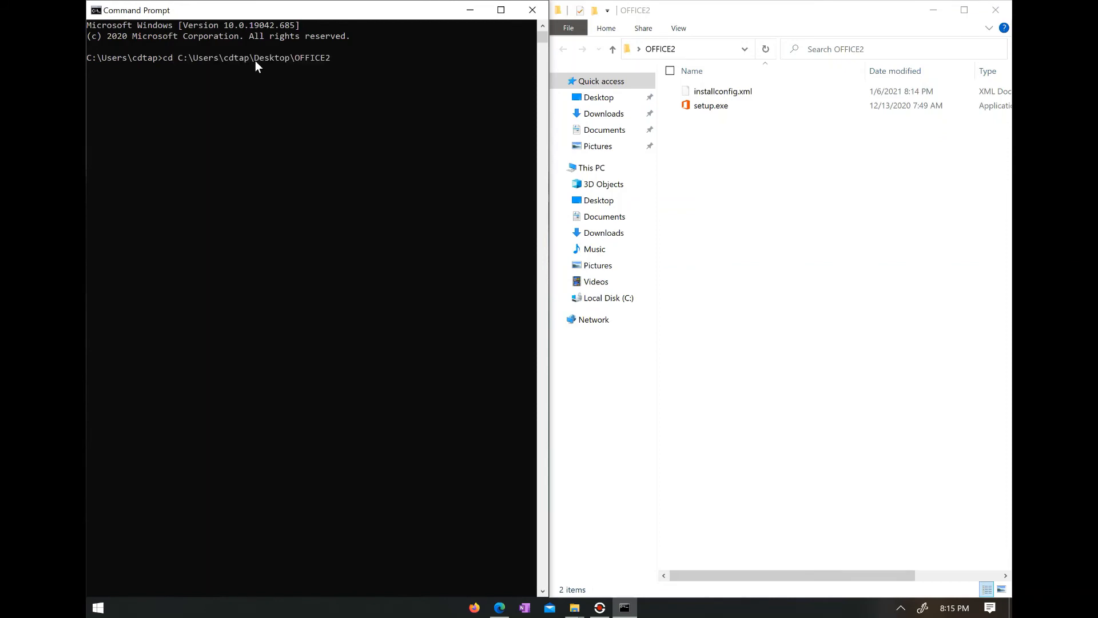
key("Return")
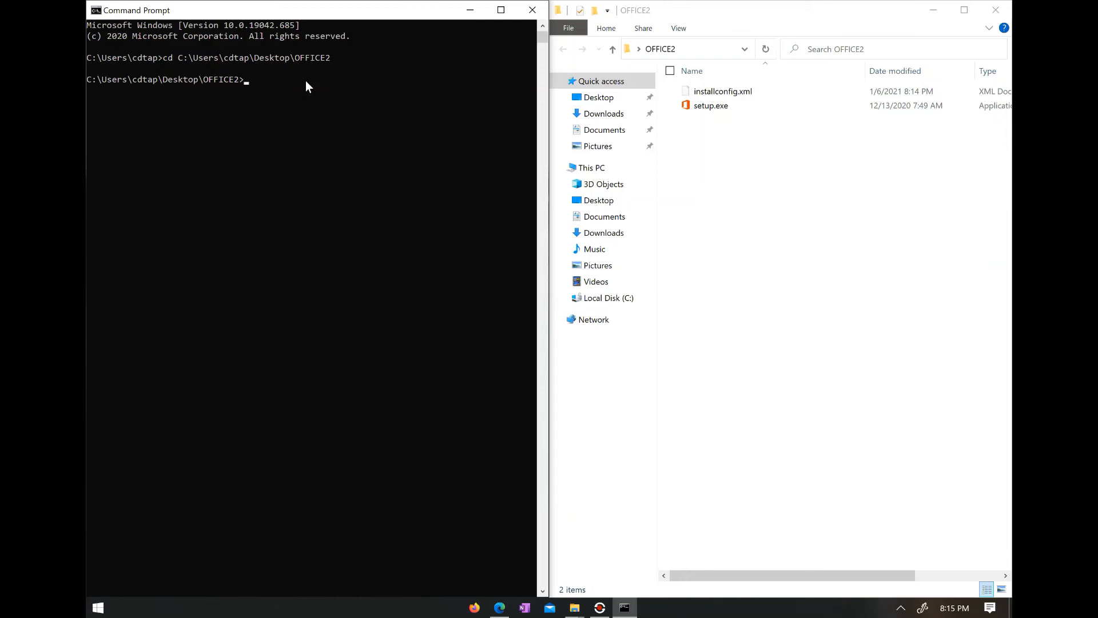
Try to run setup.exe /configure installconfig.xml in the OFFICE2 directory using the clipboard history entry, and dismiss the installer dialogs.
key("super")
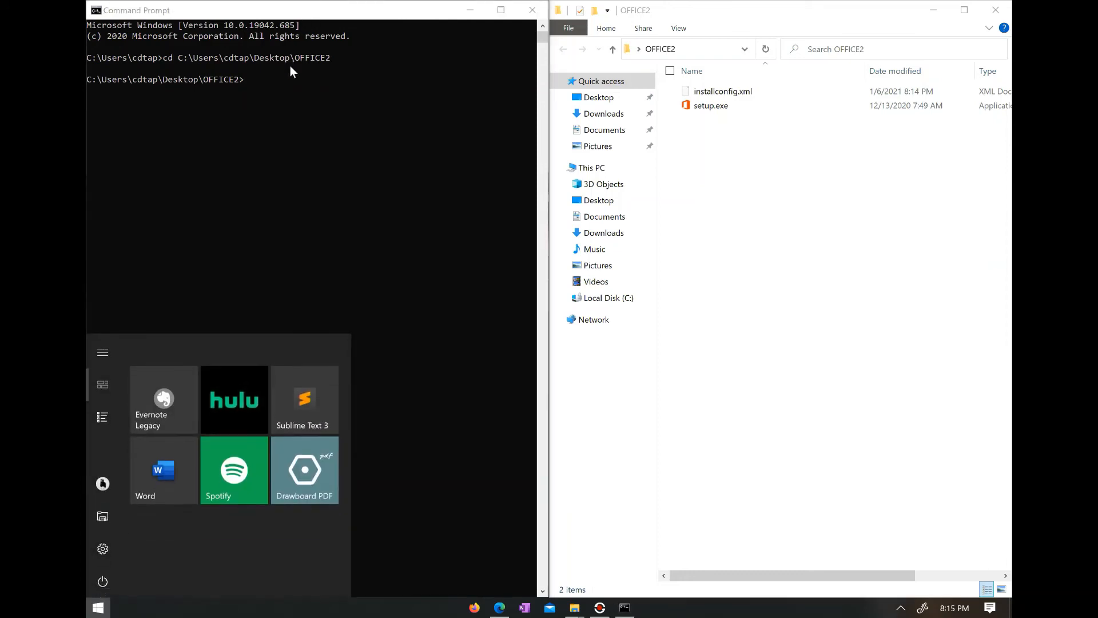
left_click(291, 103)
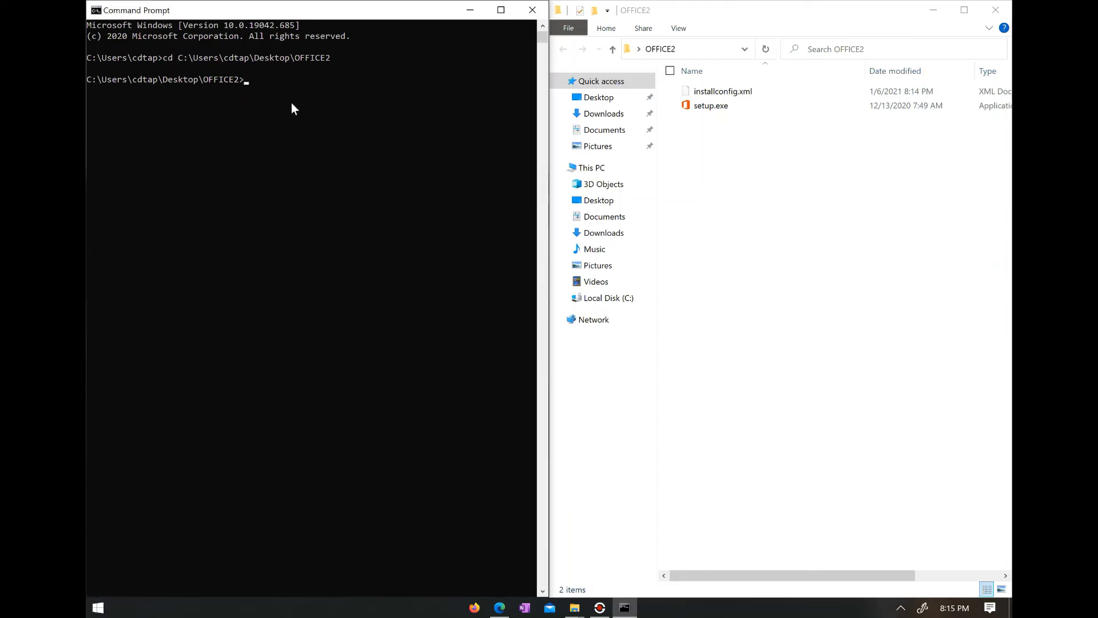
key("super+v")
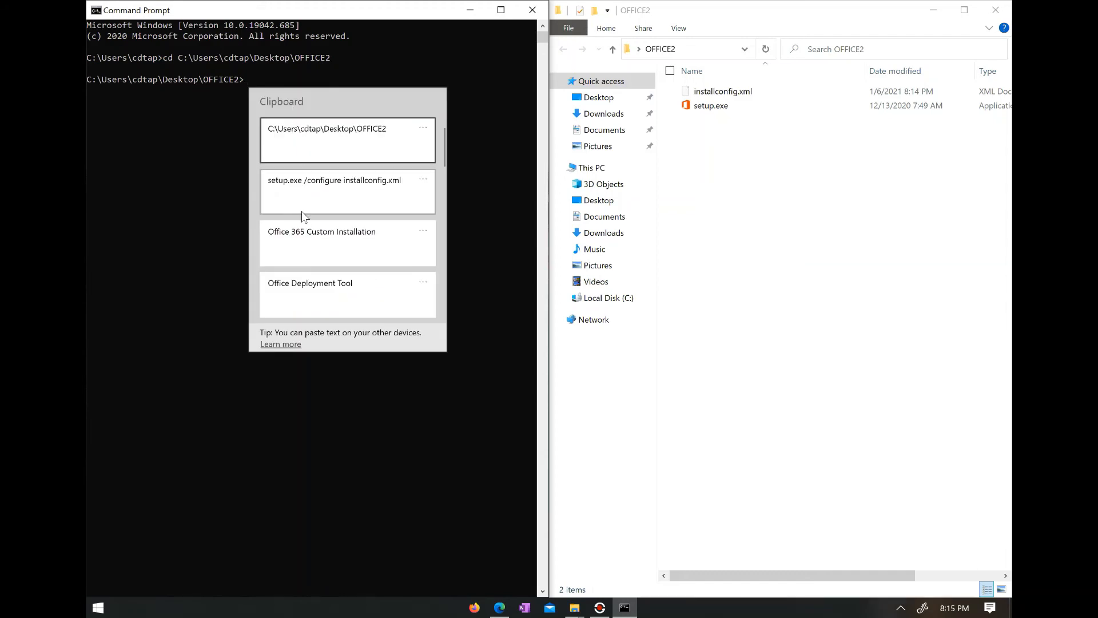
left_click(341, 178)
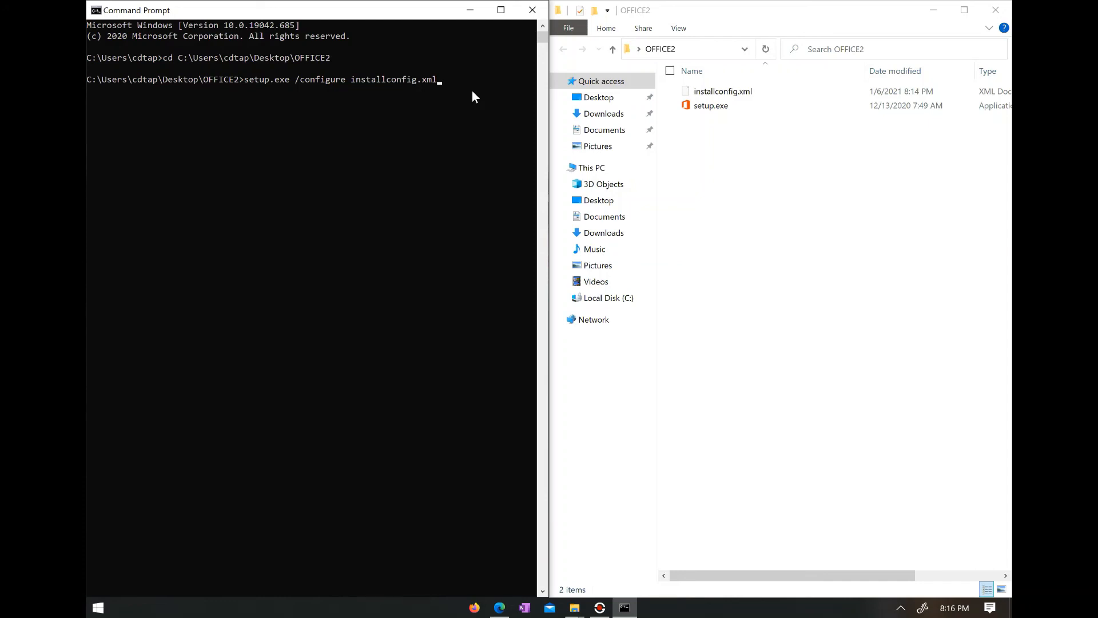
key("Return")
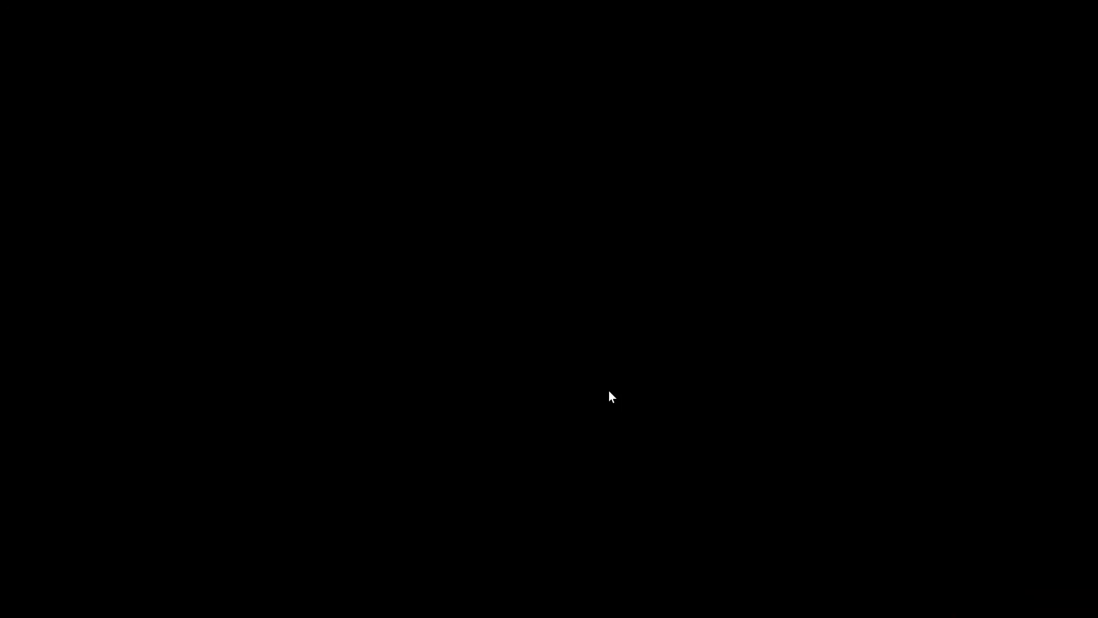
left_click(610, 393)
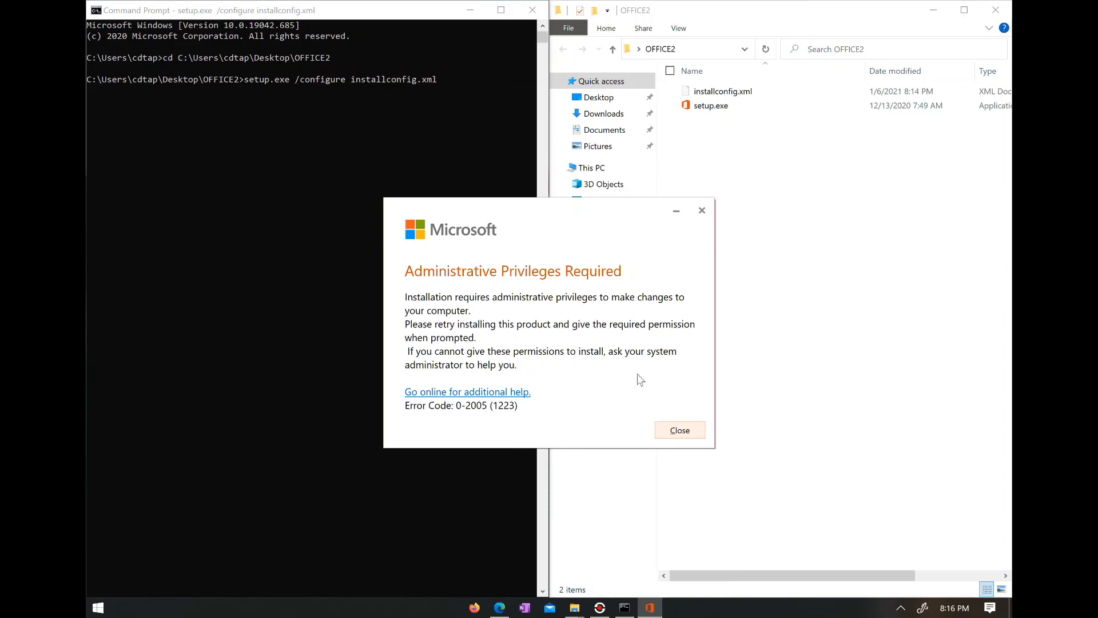
left_click(674, 430)
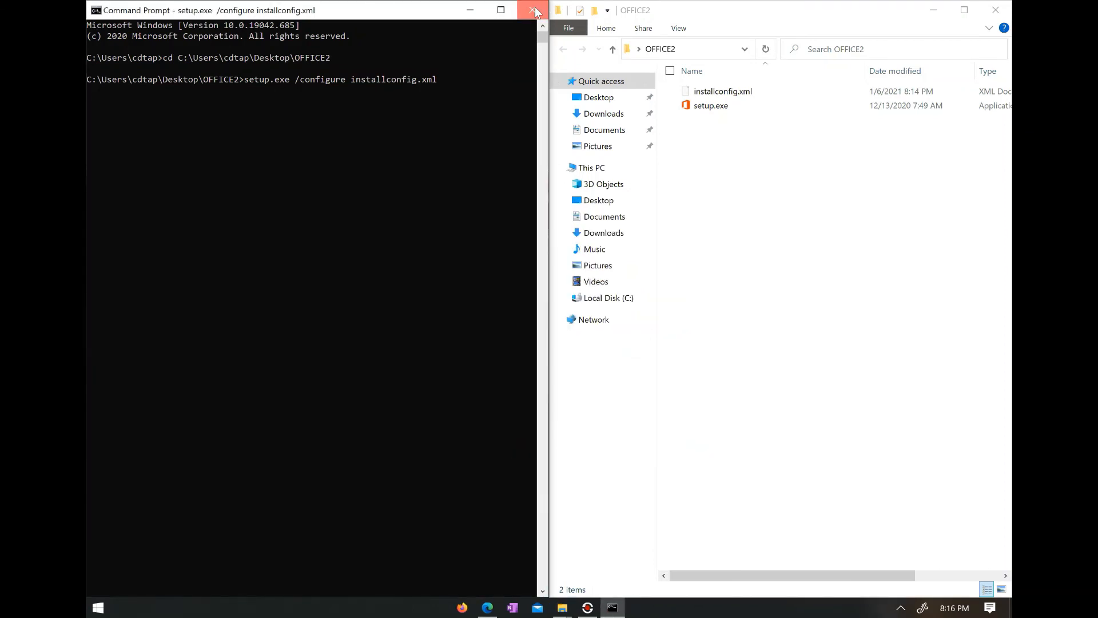
Close the Command Prompt and OFFICE2 folder windows and launch Word.
left_click(534, 11)
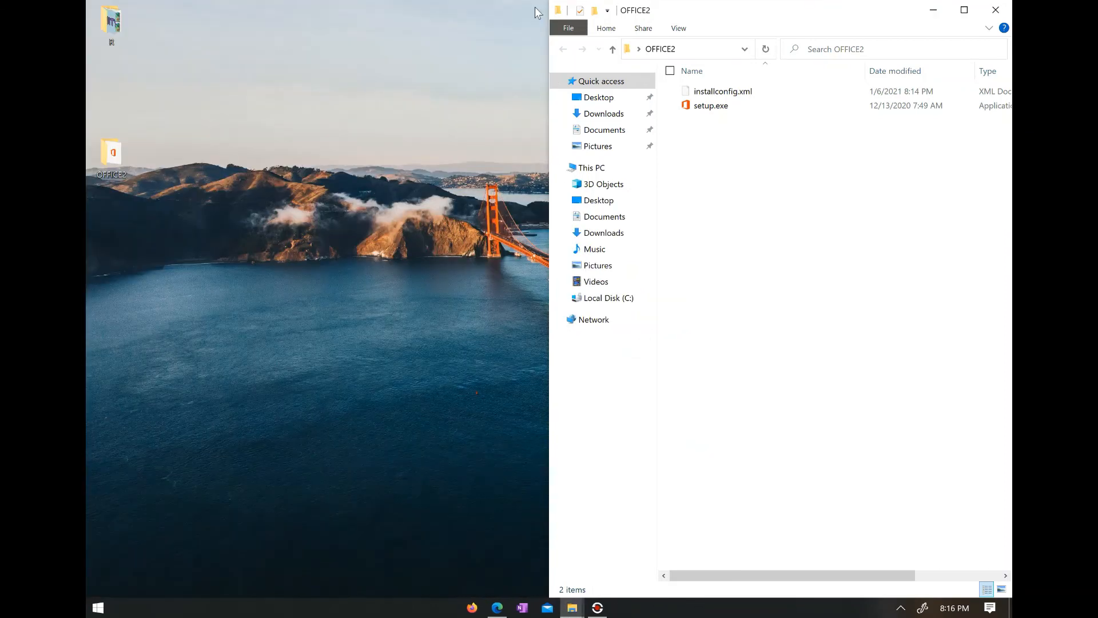
left_click(995, 10)
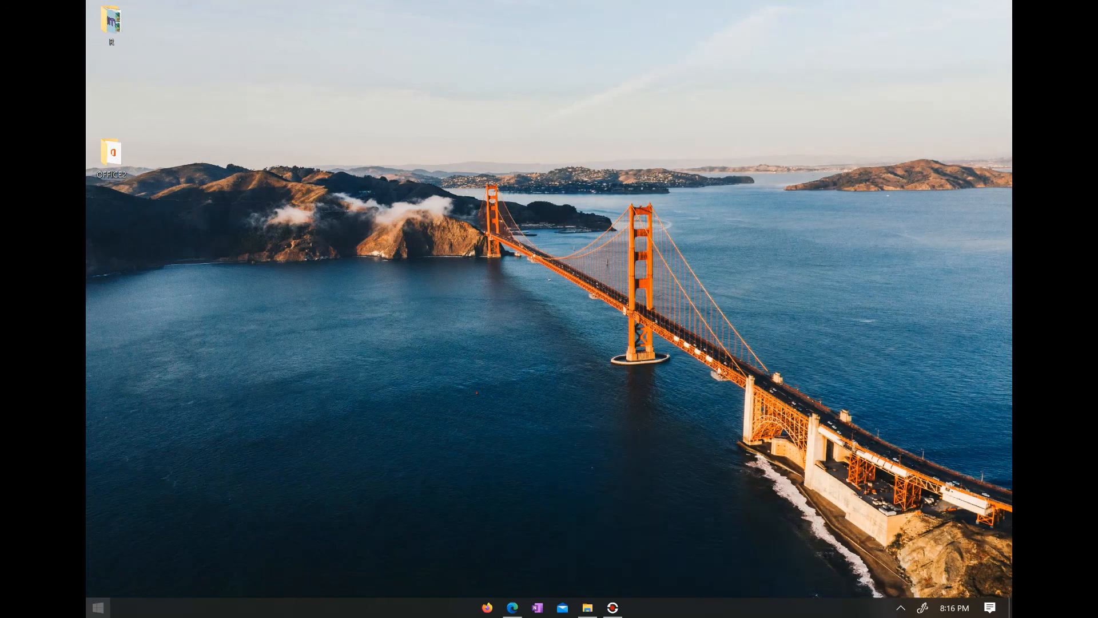
left_click(98, 607)
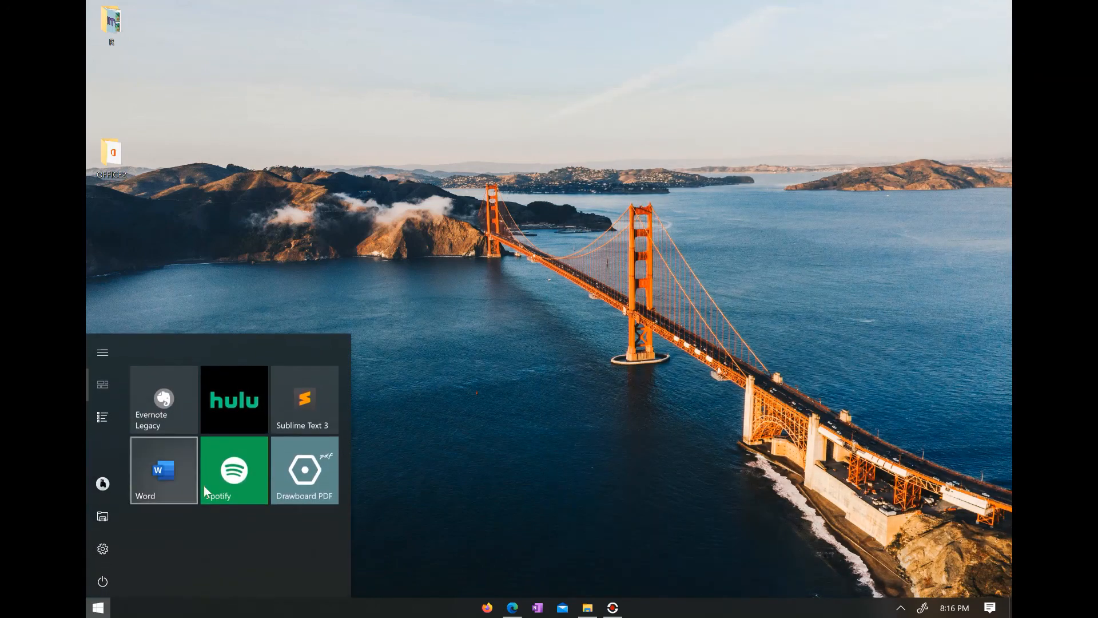
left_click(161, 471)
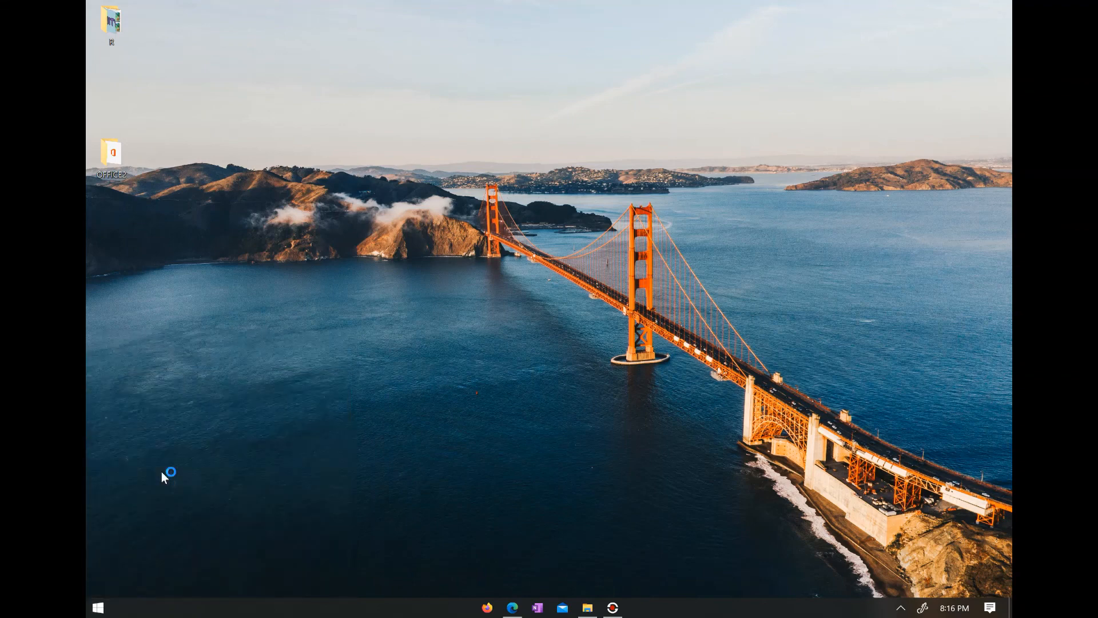